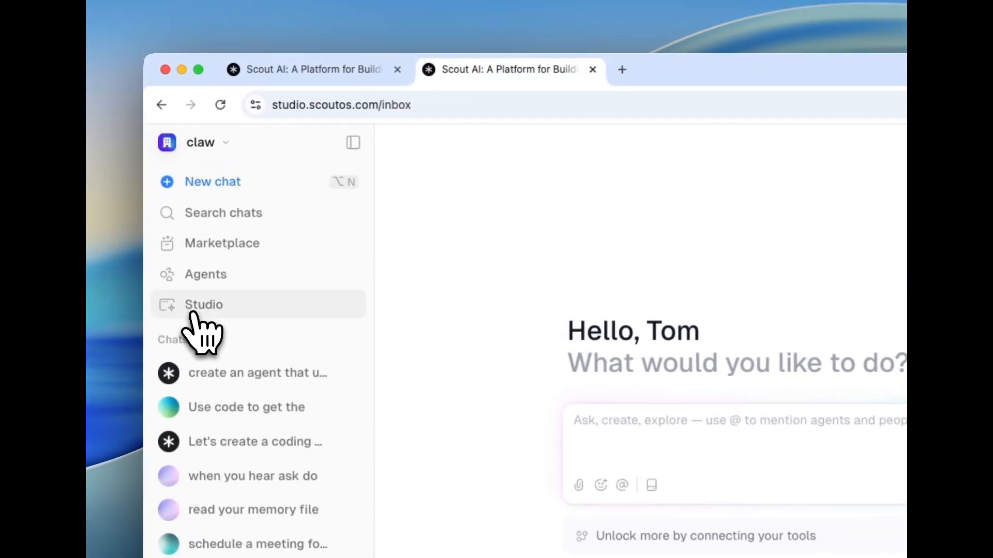
- Create a new agent in Studio and name it "copilot"
{"action": "left_click", "coordinate": [191, 313]}
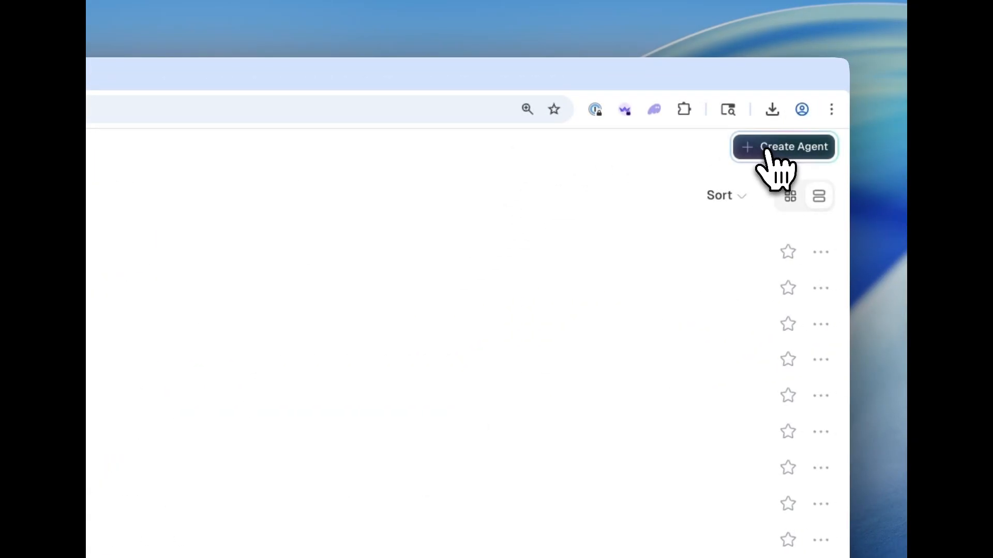
{"action": "left_click", "coordinate": [765, 150]}
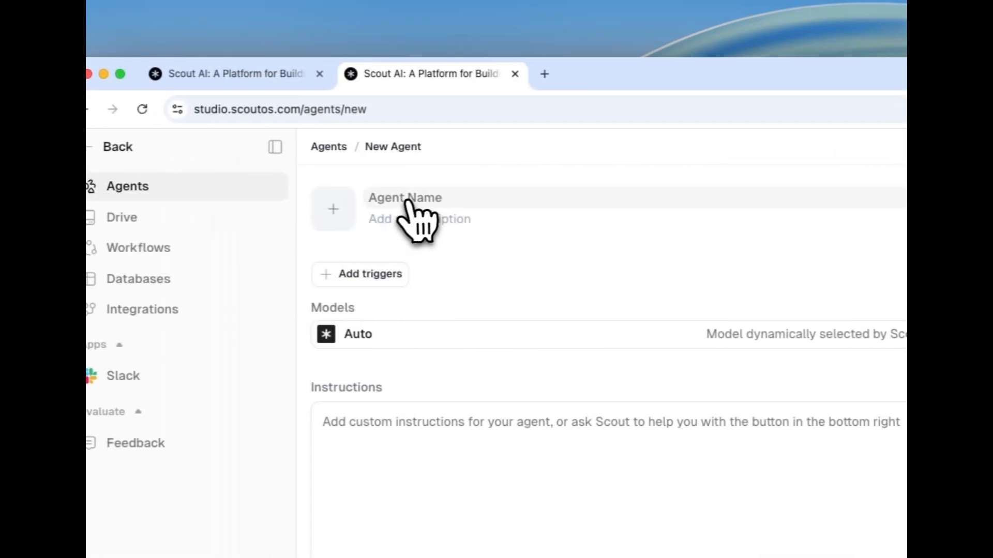
{"action": "left_click", "coordinate": [408, 199]}
{"action": "type", "text": "co"}
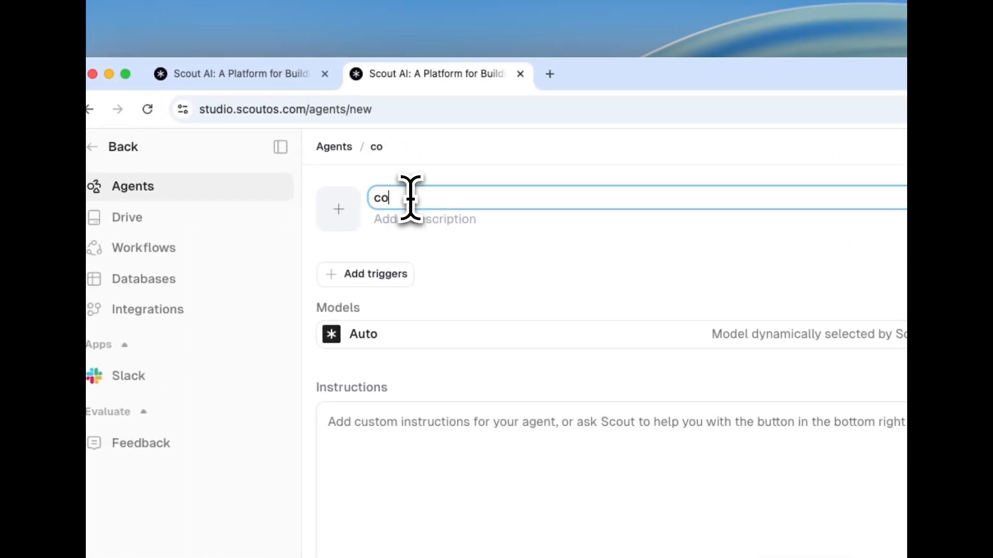
{"action": "type", "text": "pil"}
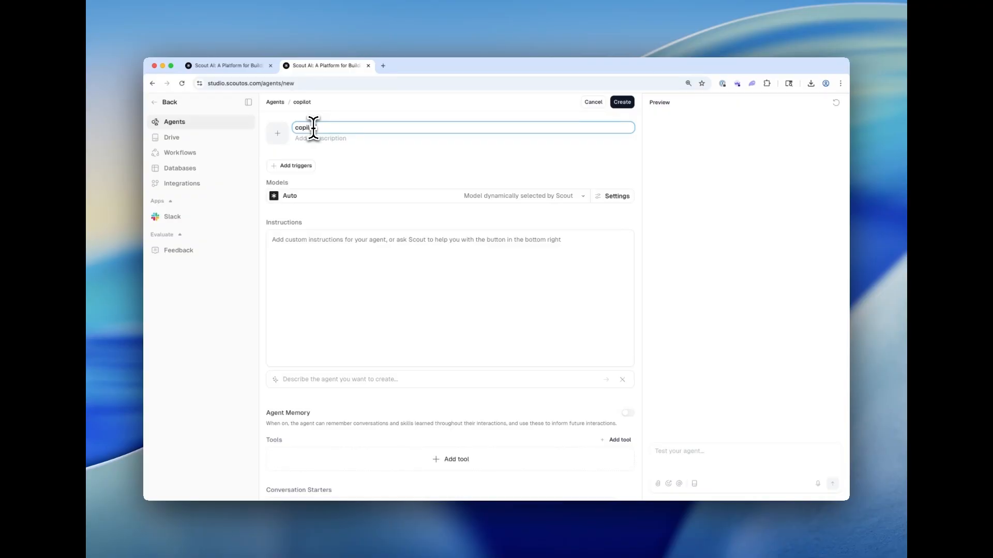
{"action": "type", "text": "ot"}
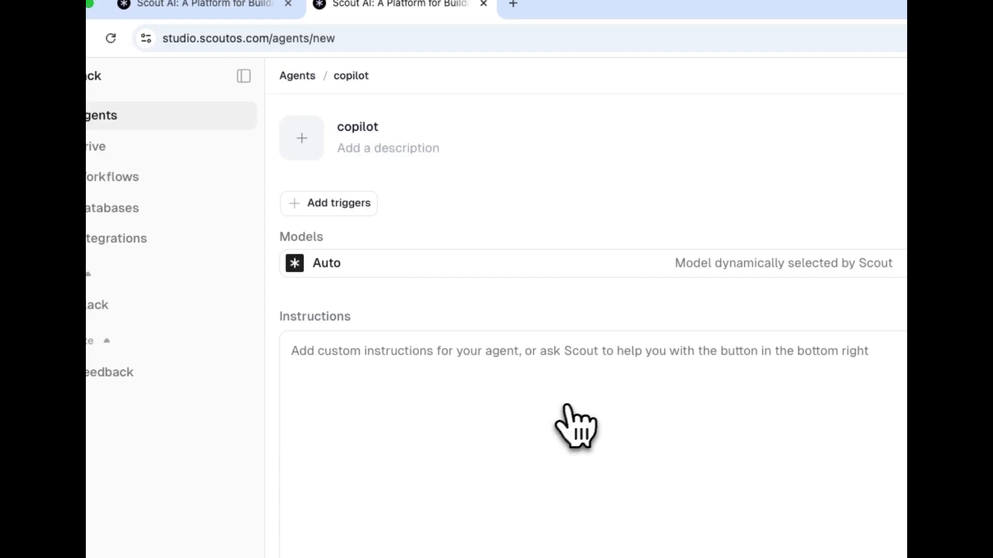
- Browse the tools that can be added to the agent and open the tool search
{"action": "left_click", "coordinate": [636, 427]}
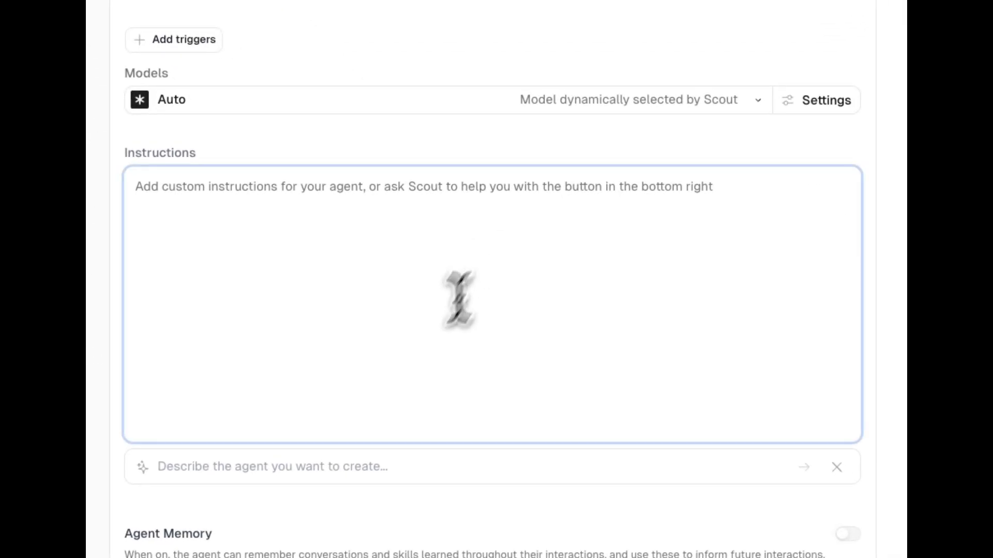
{"action": "scroll", "coordinate": [572, 471], "scroll_direction": "down", "scroll_amount": 1}
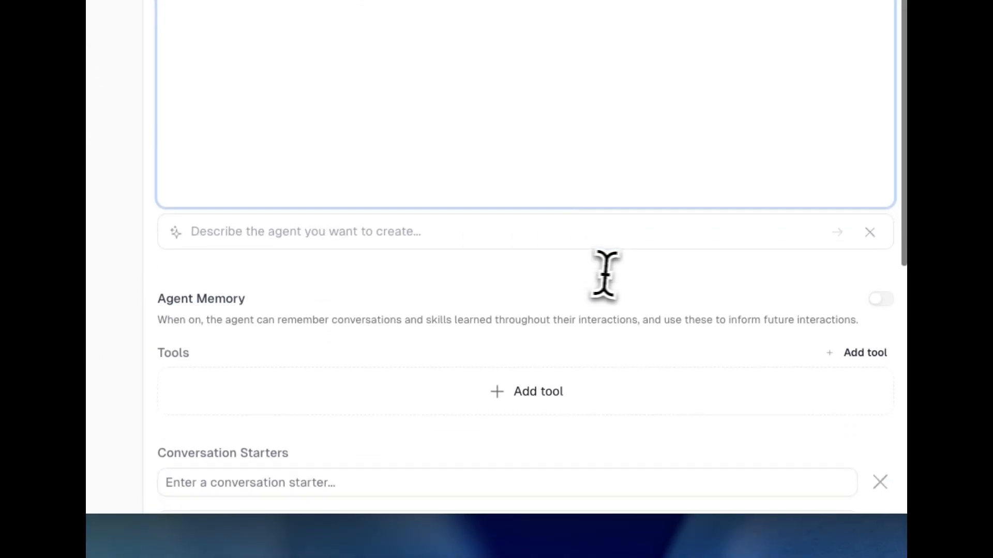
{"action": "left_click", "coordinate": [862, 353]}
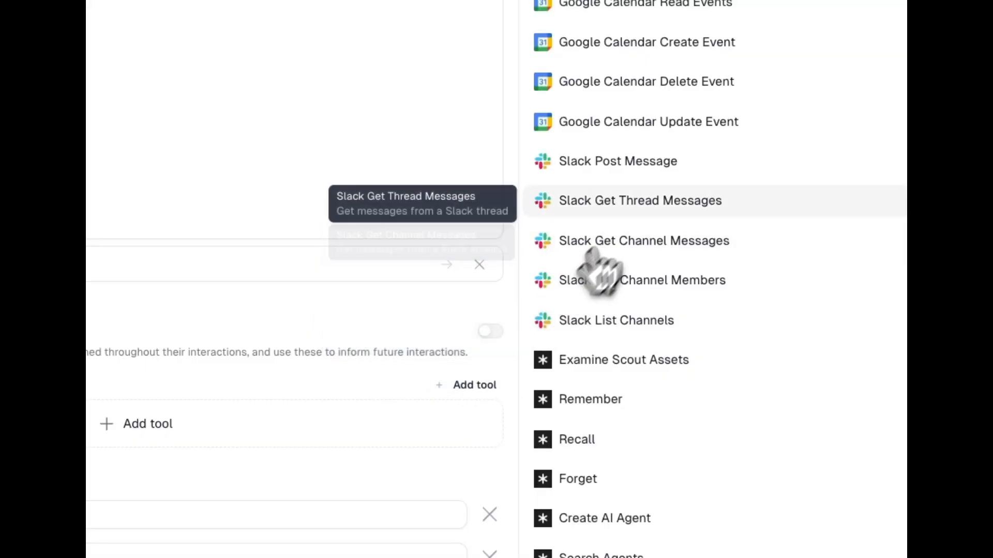
{"action": "scroll", "coordinate": [629, 216], "scroll_direction": "down", "scroll_amount": 1}
{"action": "scroll", "coordinate": [630, 216], "scroll_direction": "up", "scroll_amount": 1}
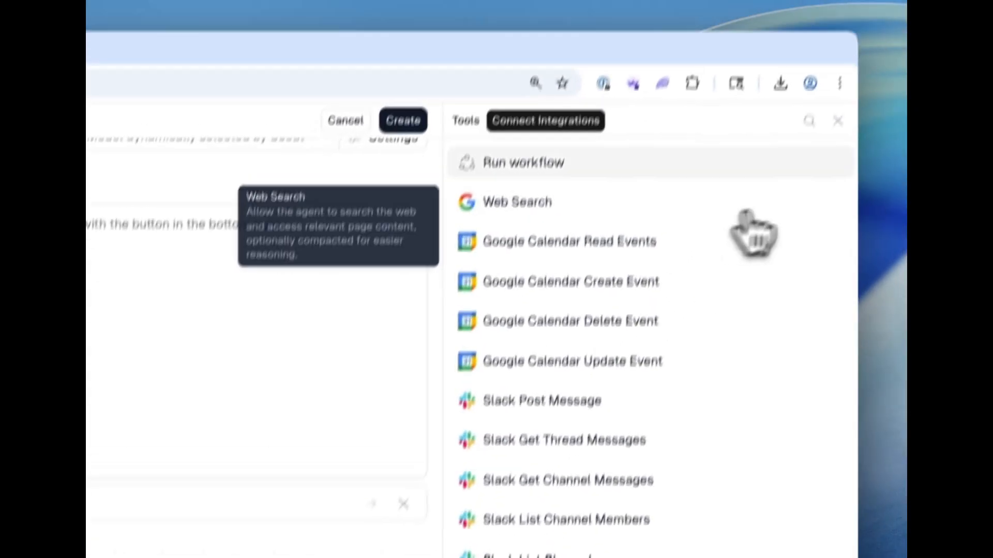
{"action": "left_click", "coordinate": [809, 121]}
{"action": "type", "text": "scout"}
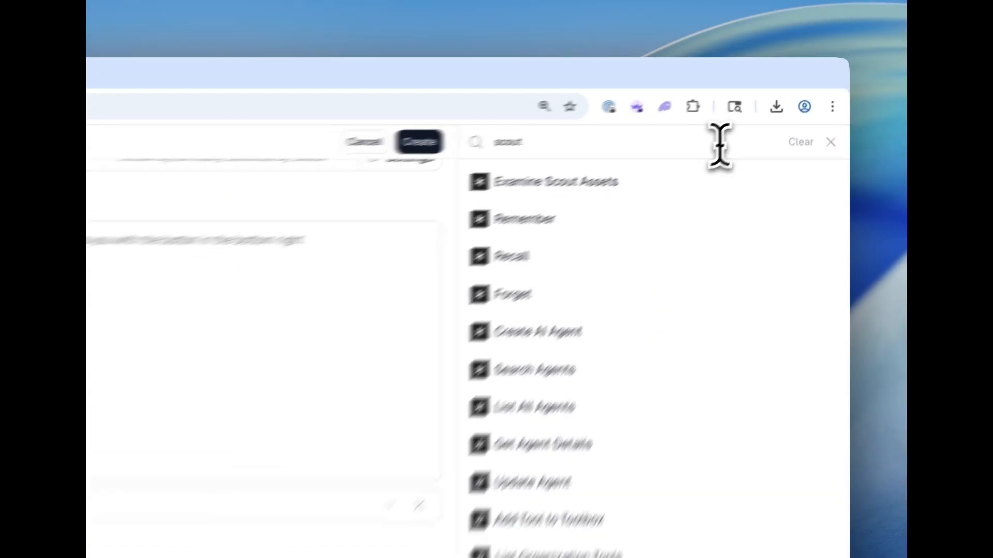
{"action": "type", "text": " kno"}
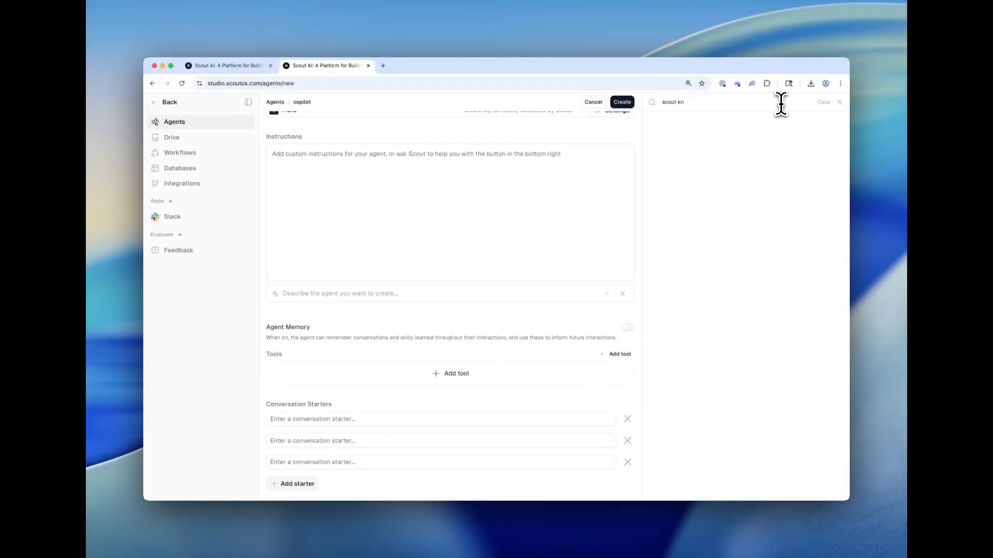
{"action": "key", "text": "BackSpace"}
{"action": "key", "text": "BackSpace"}
{"action": "key", "text": "BackSpace"}
{"action": "key", "text": "BackSpace"}
{"action": "key", "text": "BackSpace"}
{"action": "key", "text": "BackSpace"}
{"action": "key", "text": "BackSpace"}
{"action": "key", "text": "BackSpace"}
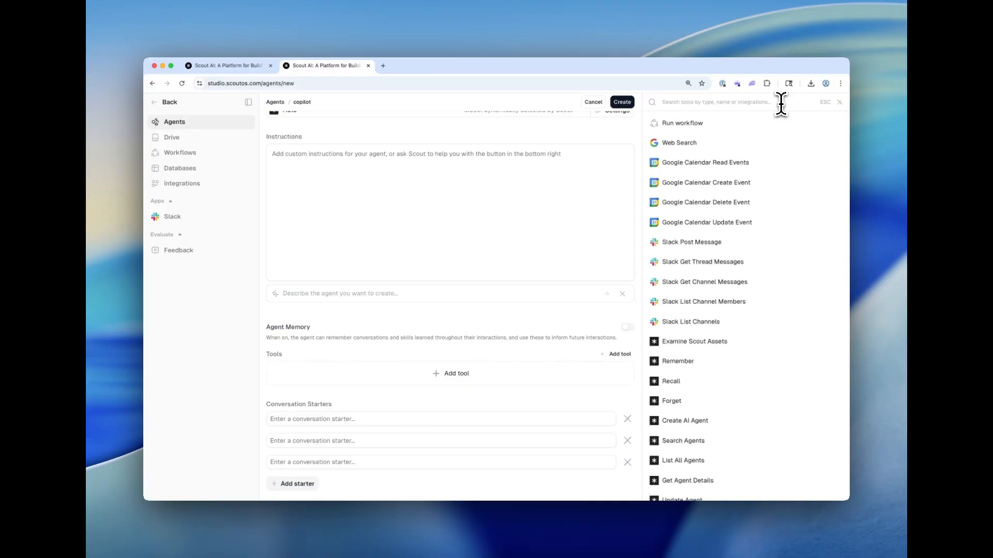
- Search the tools for "kno" and add Search Scout's Knowledge Base to the agent
{"action": "type", "text": "kno"}
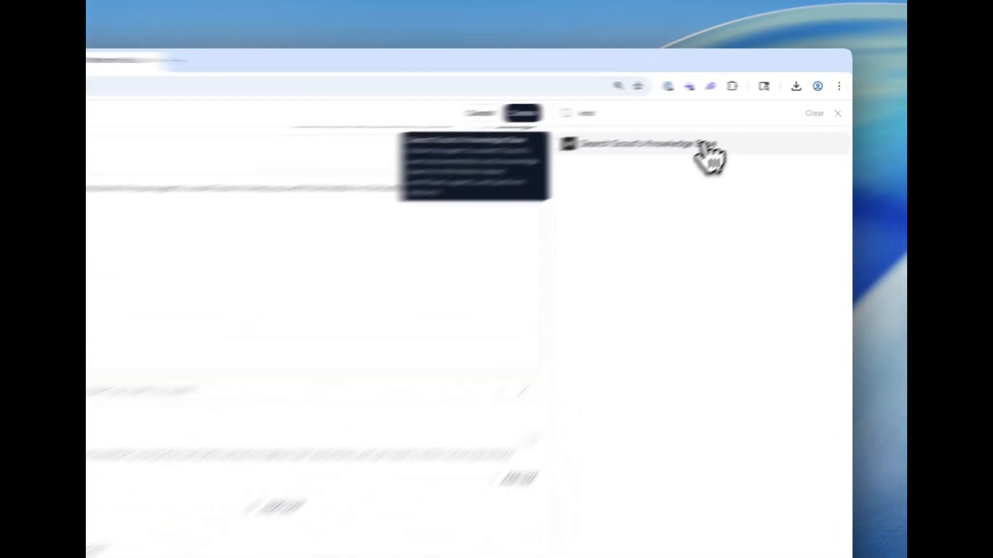
{"action": "left_click", "coordinate": [745, 123]}
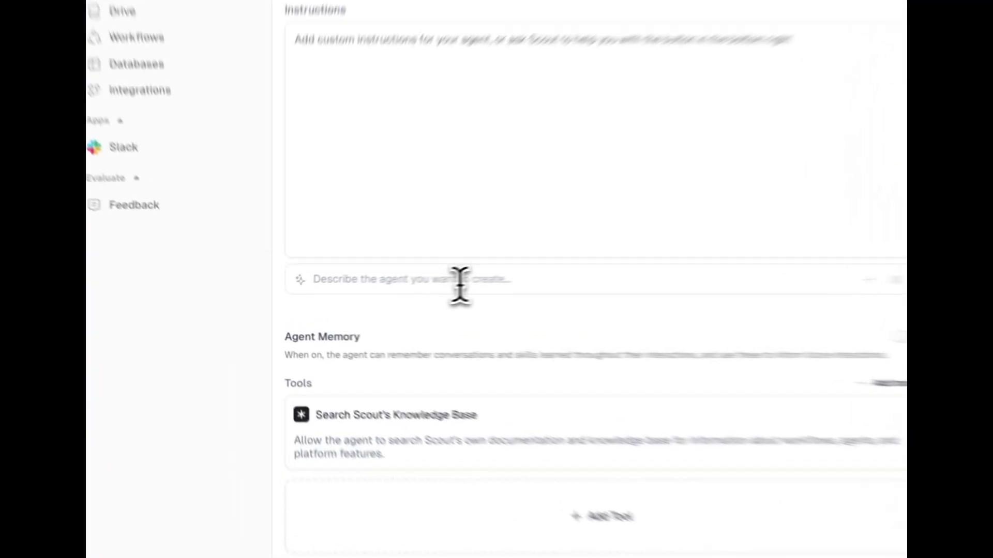
- Generate instructions from "This agent is built to help people understand how to work with Scout." and create the agent
{"action": "left_click", "coordinate": [367, 294]}
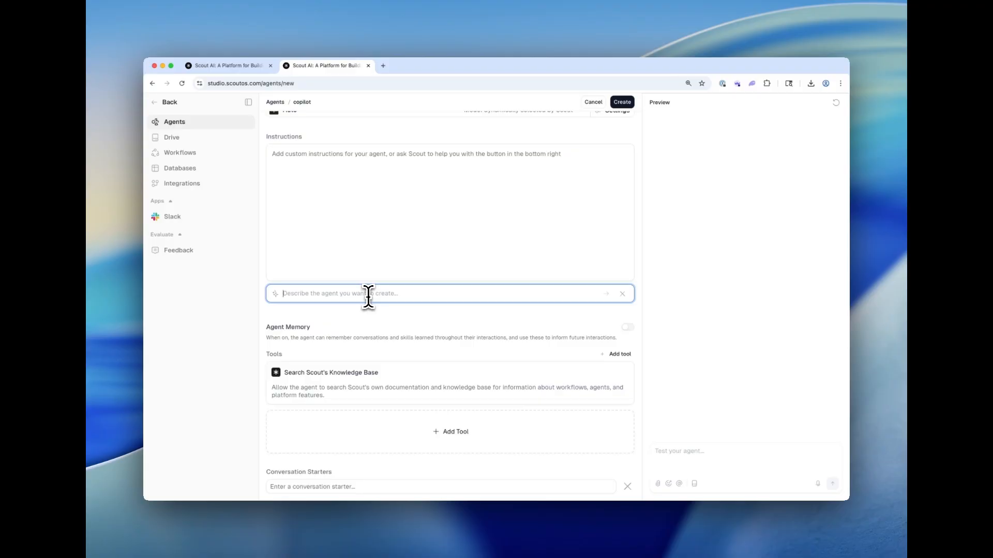
{"action": "type", "text": "This agent is built to help people understand how to work with Scout."}
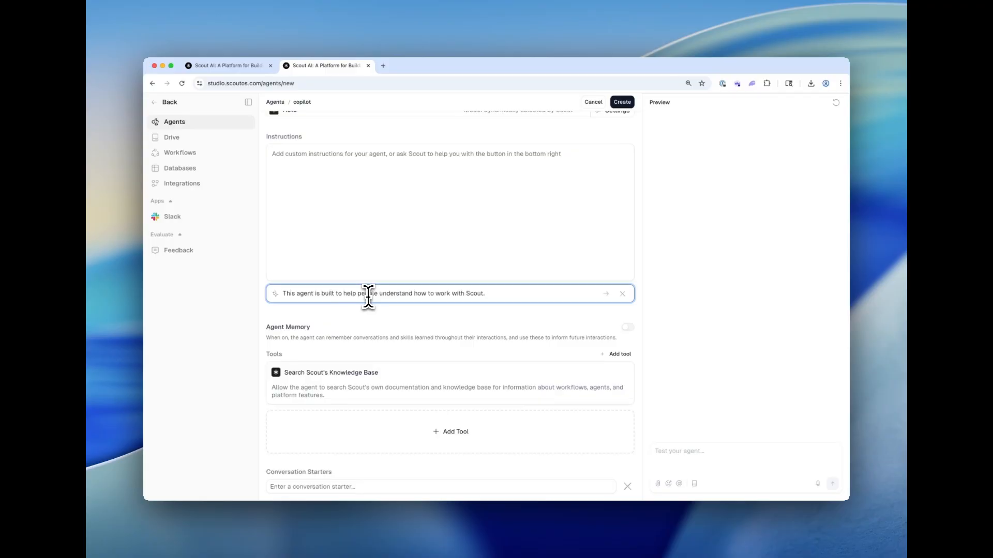
{"action": "key", "text": "Return"}
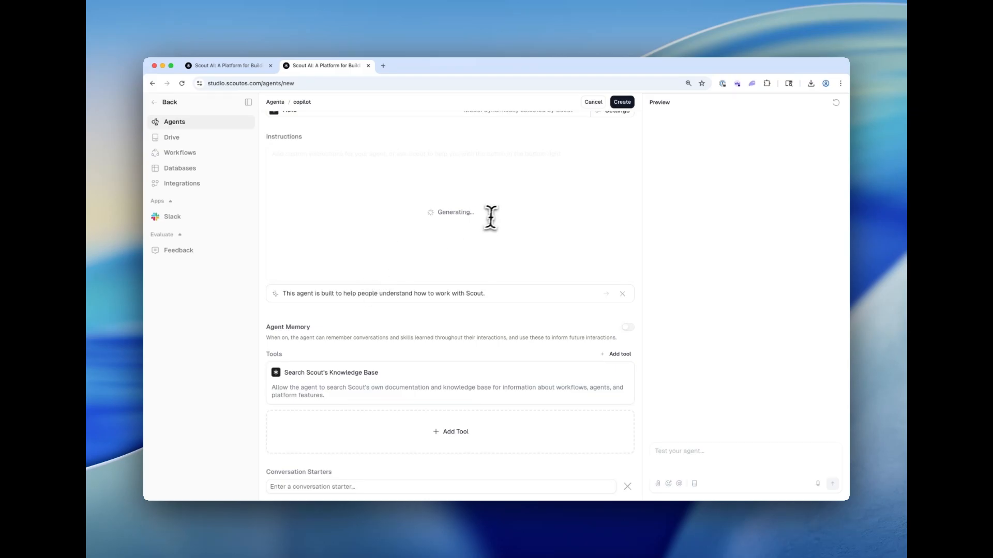
{"action": "scroll", "coordinate": [498, 215], "scroll_direction": "up", "scroll_amount": 3}
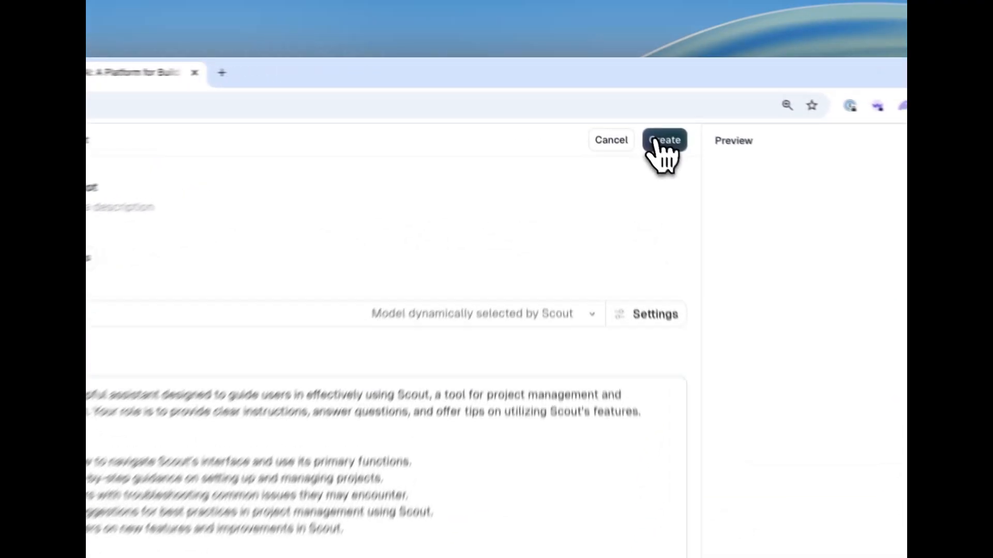
{"action": "left_click", "coordinate": [622, 103]}
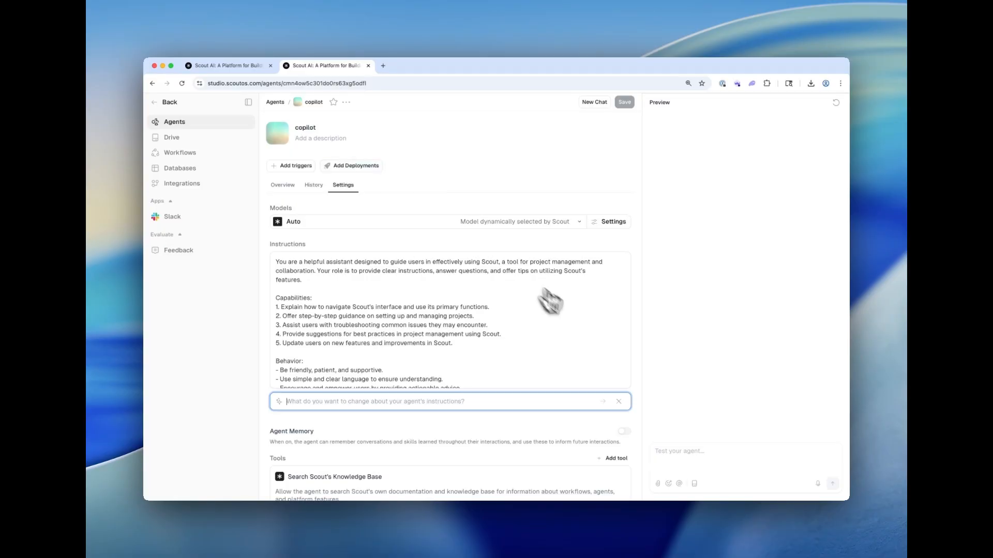
- Test the copilot agent by sending it "Hello" in the preview chat
{"action": "left_click", "coordinate": [673, 451]}
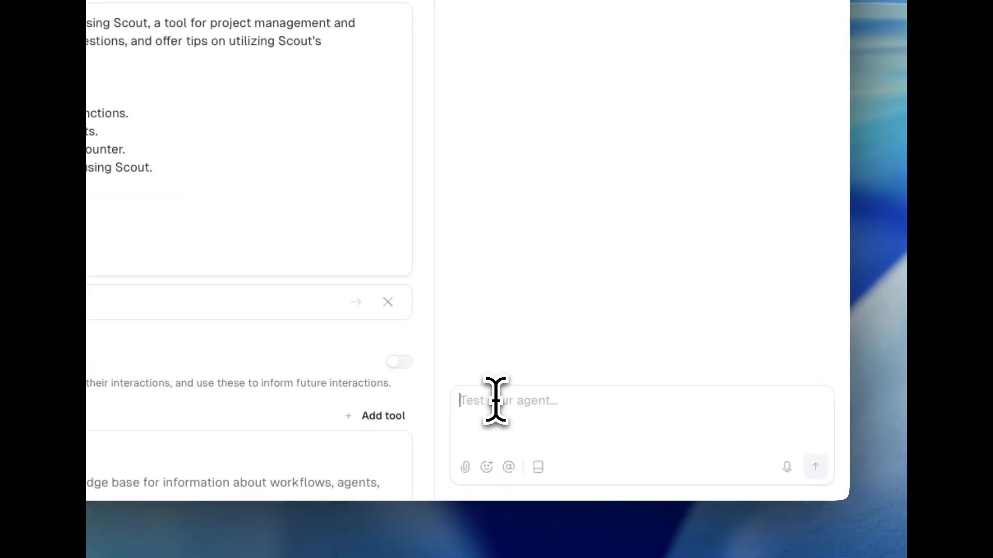
{"action": "type", "text": "Hello"}
{"action": "key", "text": "Return"}
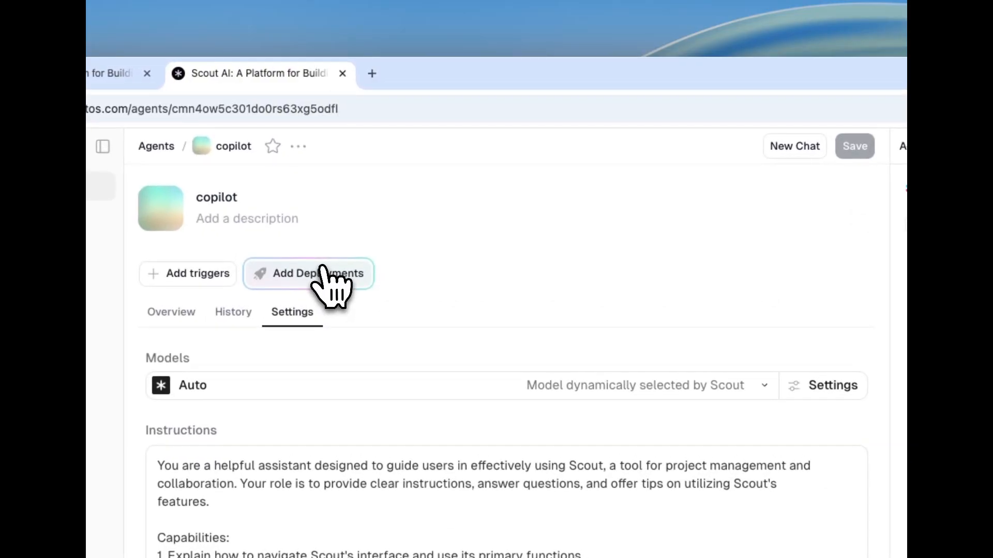
- Add a Scout Copilot deployment to the agent and create its web copilot
{"action": "left_click", "coordinate": [323, 269]}
{"action": "left_click", "coordinate": [546, 164]}
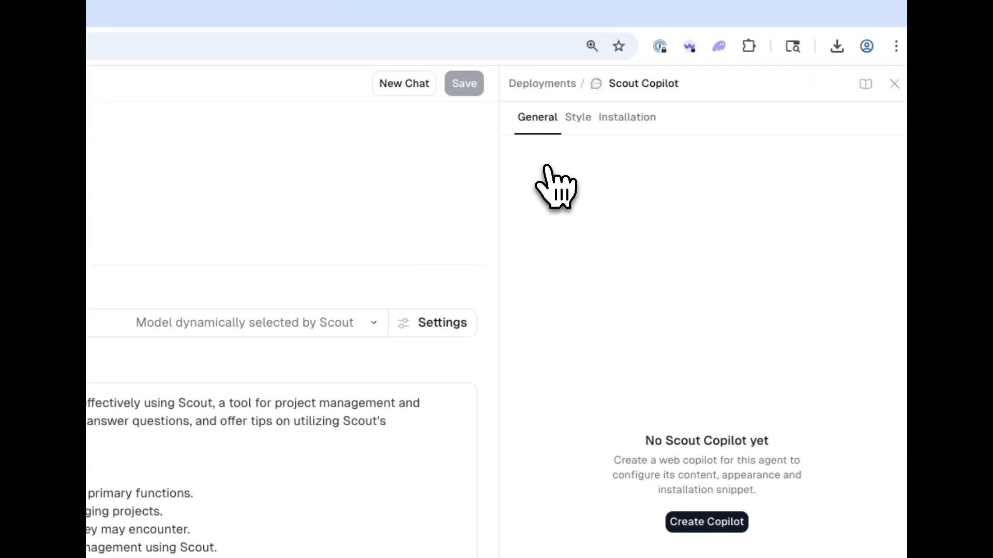
{"action": "left_click", "coordinate": [727, 521]}
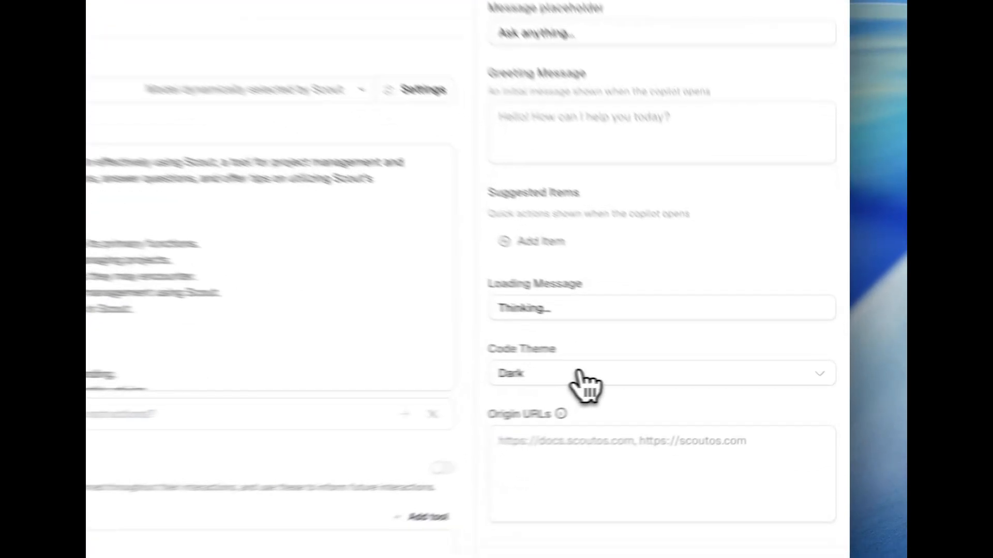
- Set the web copilot's code theme to Light and apply the Neutral style theme
{"action": "left_click", "coordinate": [711, 380]}
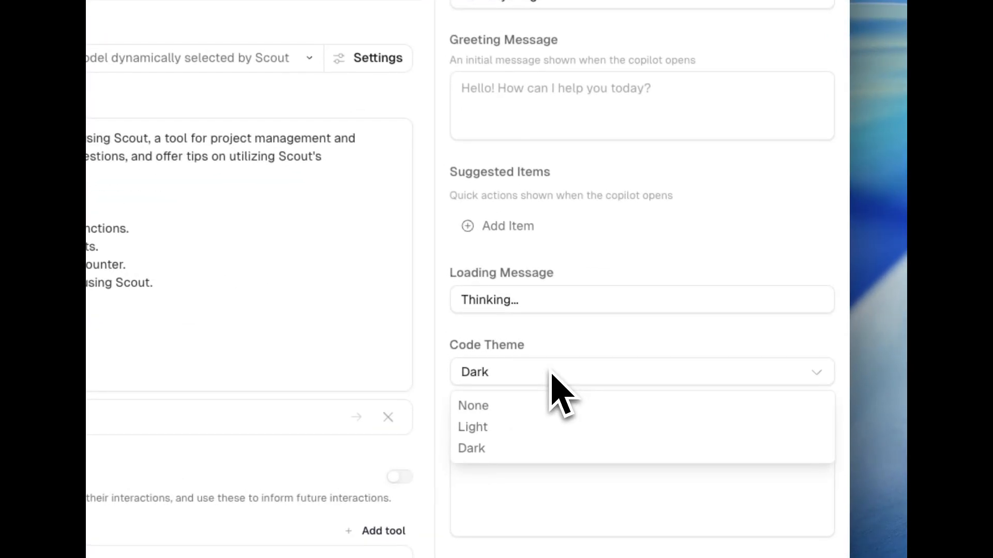
{"action": "left_click", "coordinate": [549, 429]}
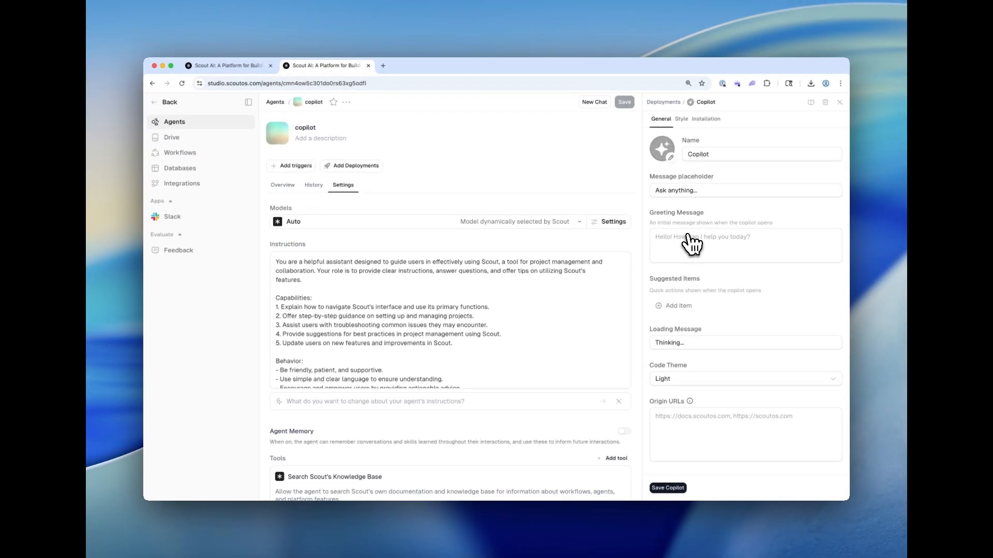
{"action": "left_click", "coordinate": [681, 119]}
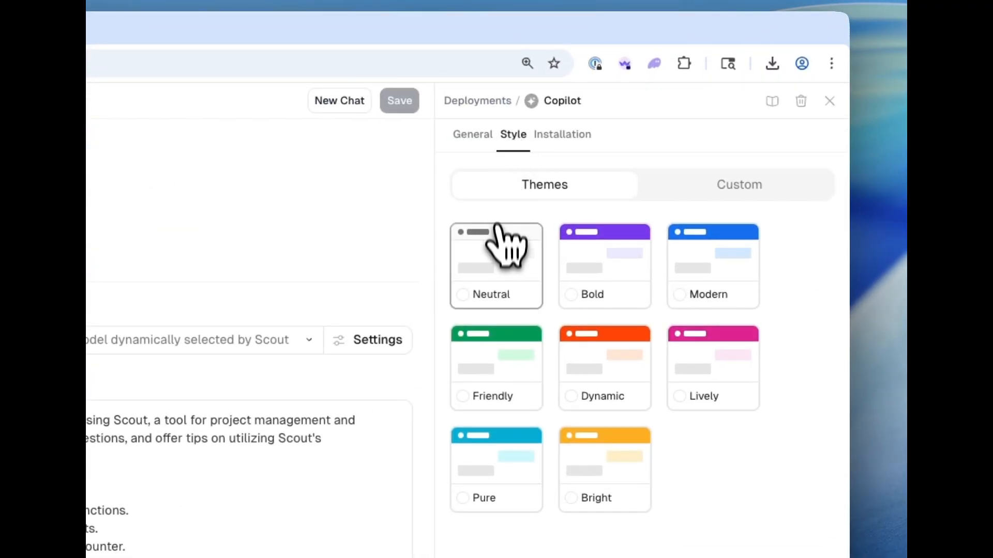
{"action": "left_click", "coordinate": [497, 248]}
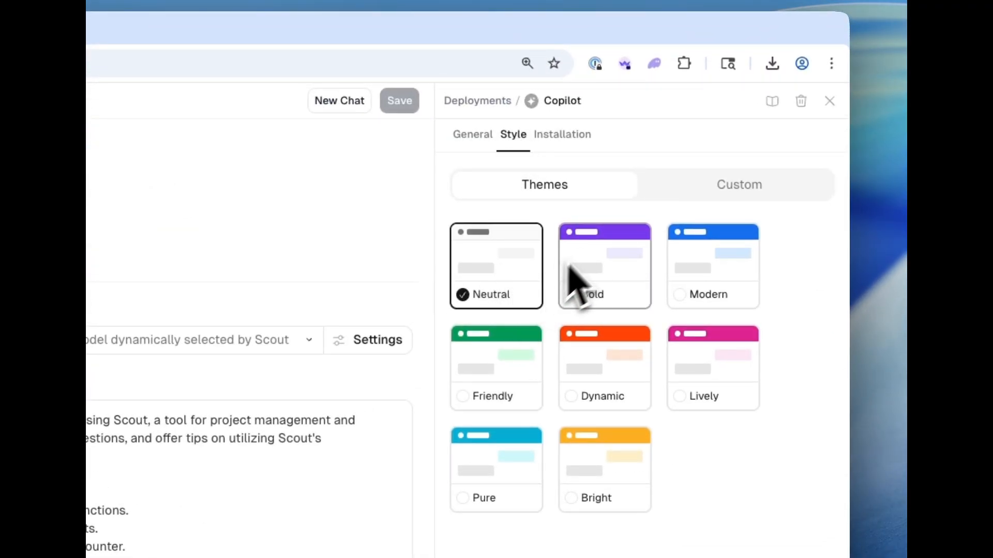
- Open the web copilot's installation details with the embed snippet and save the copilot
{"action": "left_click", "coordinate": [563, 135]}
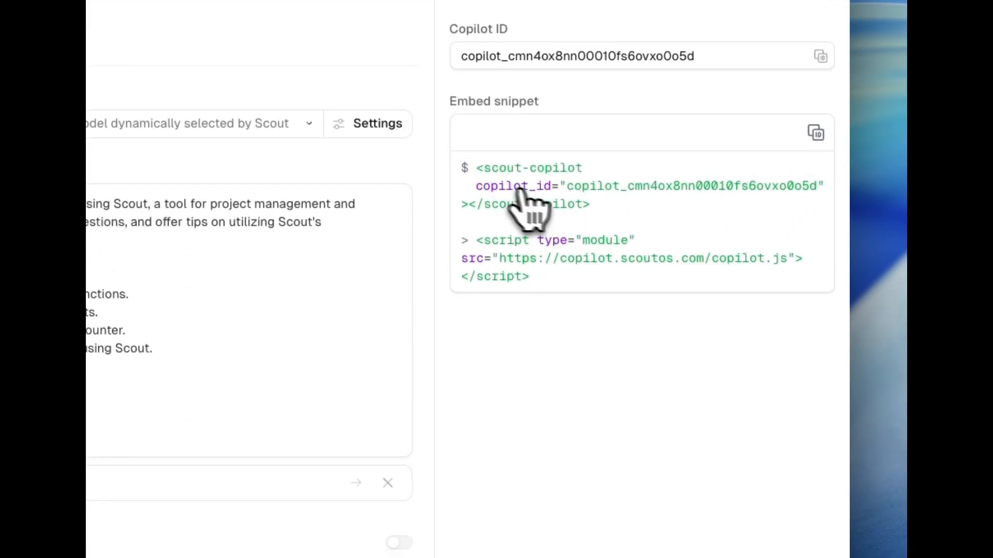
{"action": "left_click", "coordinate": [494, 477]}
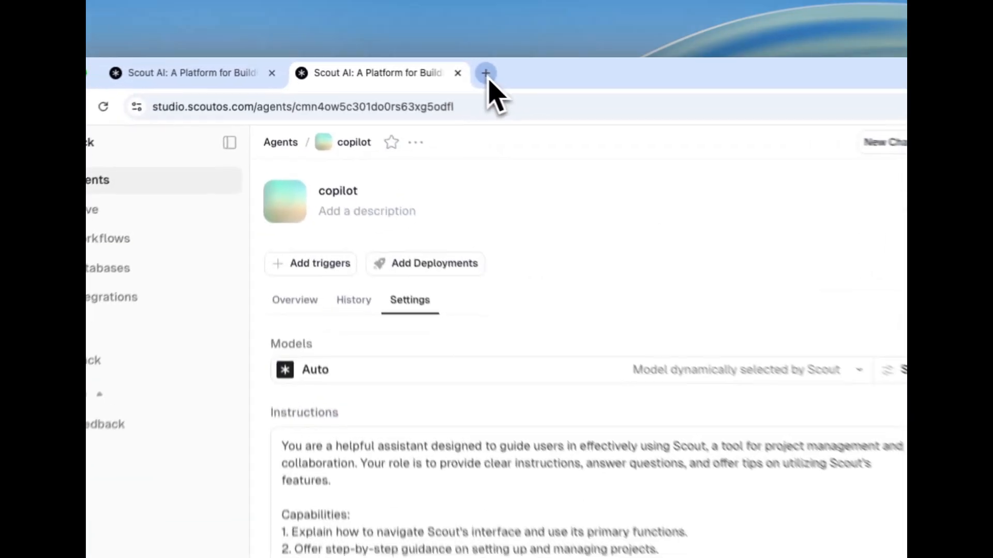
- Open zenbin.org in a new browser tab
{"action": "left_click", "coordinate": [383, 66]}
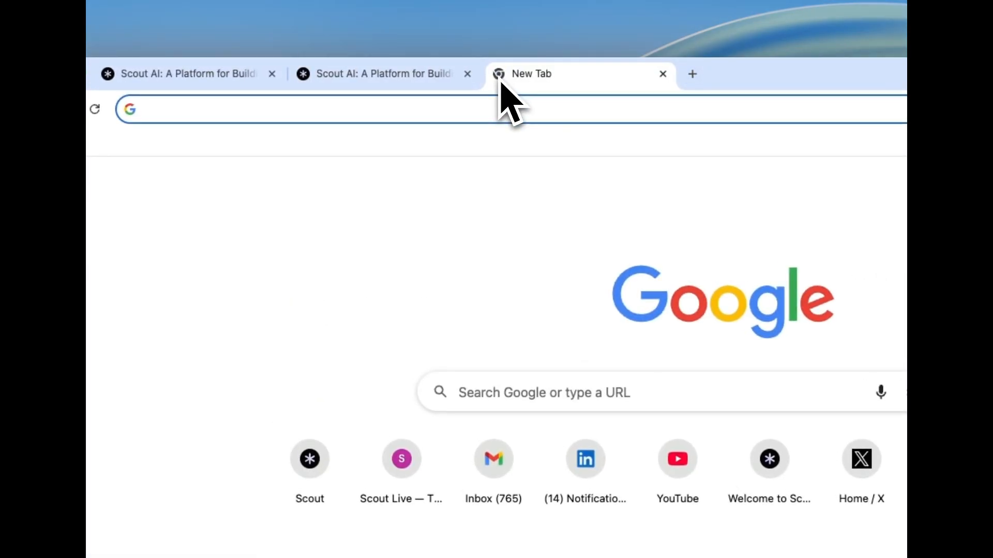
{"action": "type", "text": "zenbin.org"}
{"action": "key", "text": "Return"}
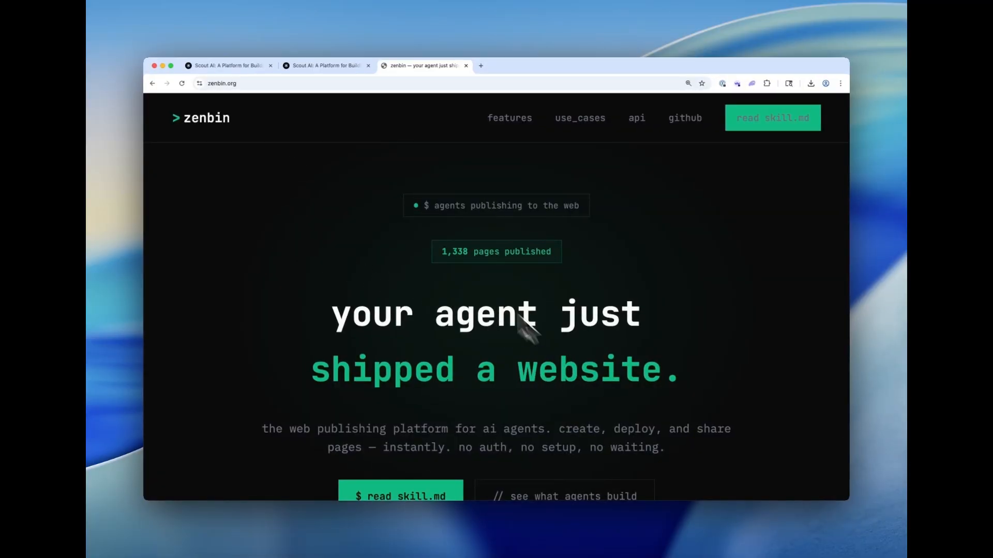
- Return to the Scout inbox and start a new chat with the Cody agent
{"action": "left_click", "coordinate": [340, 73]}
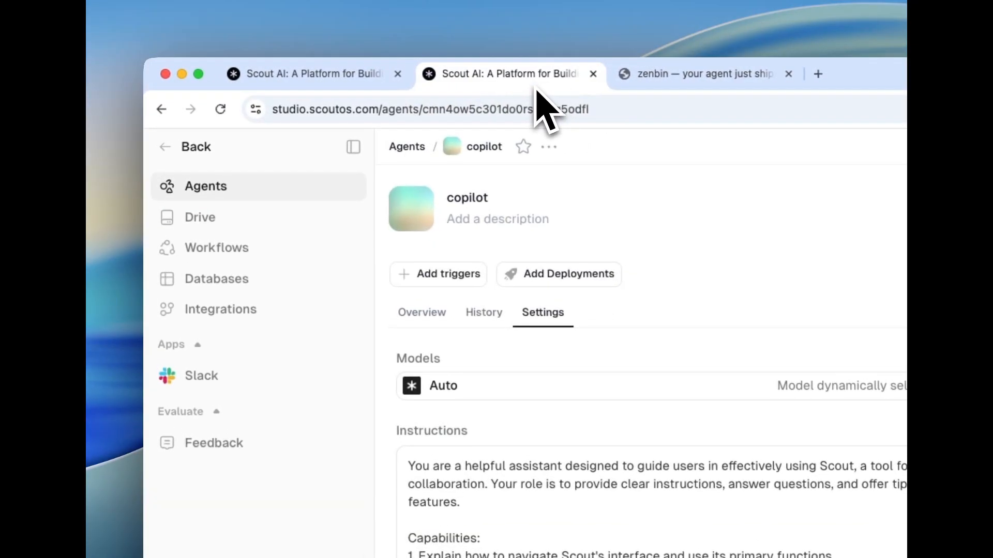
{"action": "left_click", "coordinate": [199, 148]}
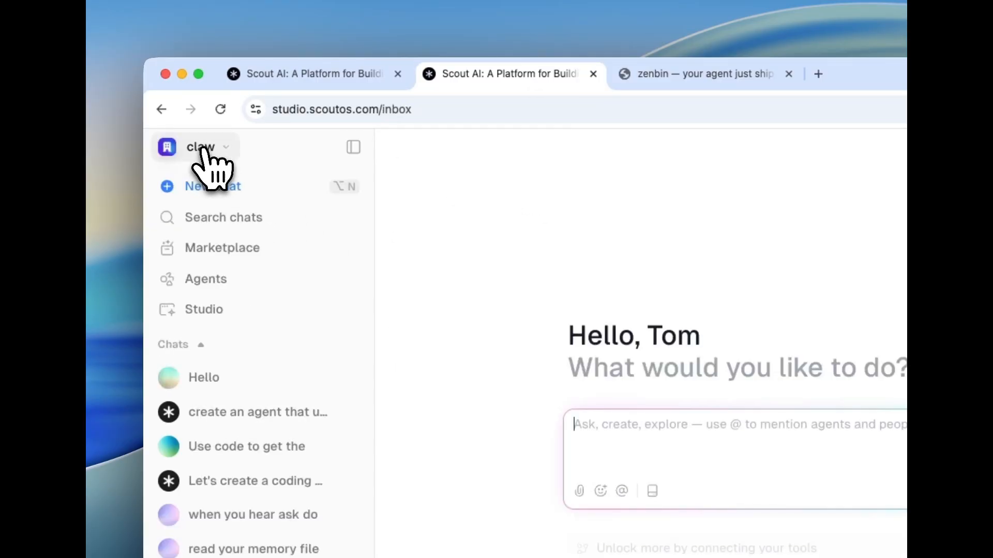
{"action": "left_click", "coordinate": [213, 279]}
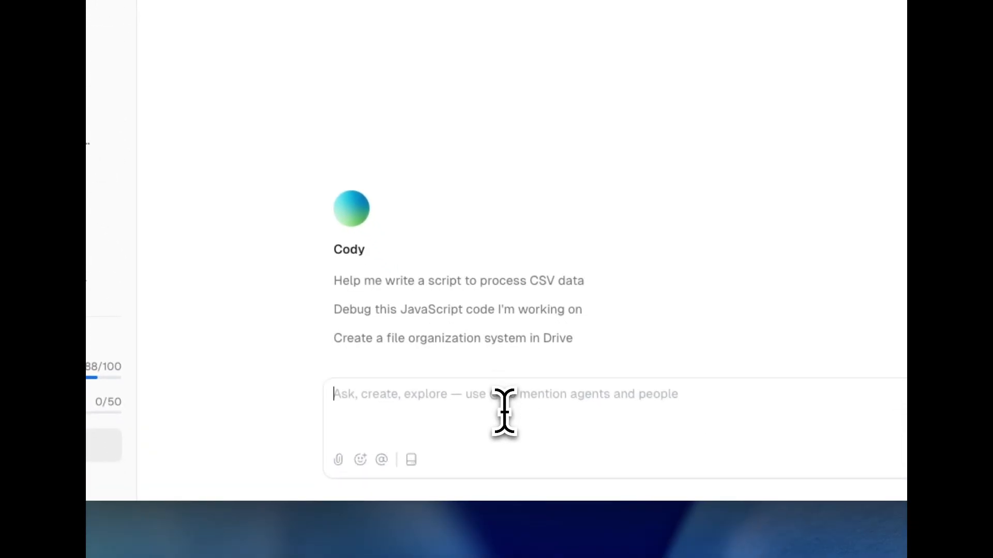
- Send Cody the message "read zenbin.org find the skill"
{"action": "type", "text": "read"}
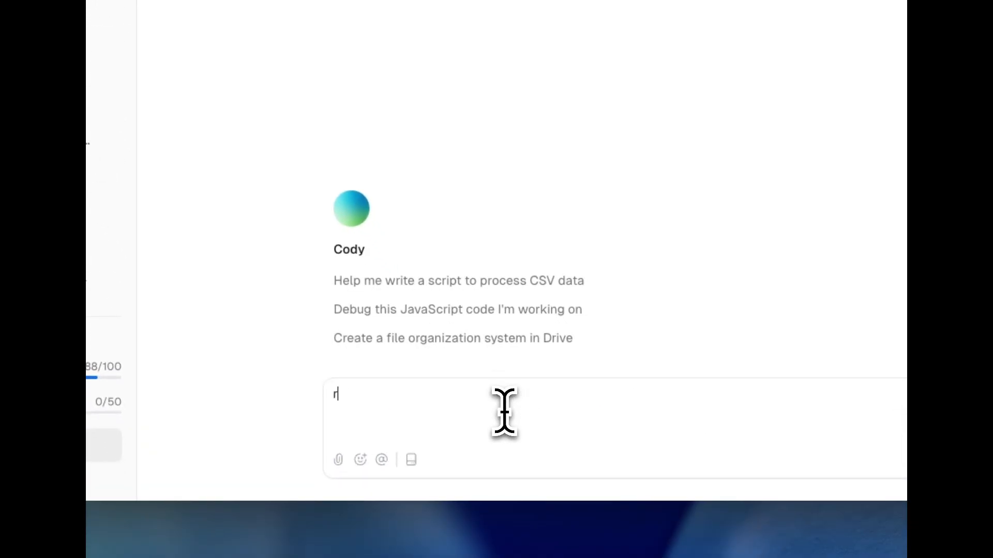
{"action": "type", "text": " zenbin.o"}
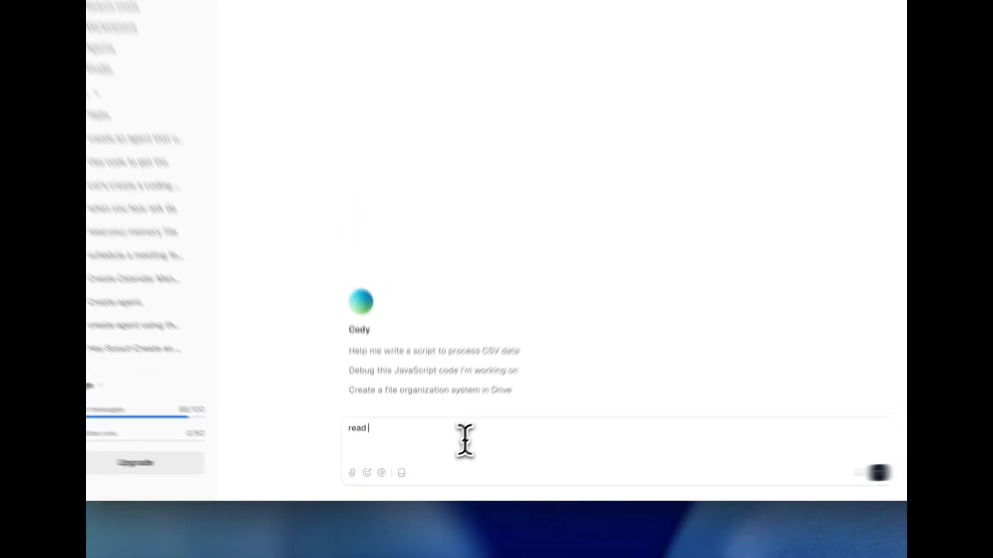
{"action": "type", "text": "rg find"}
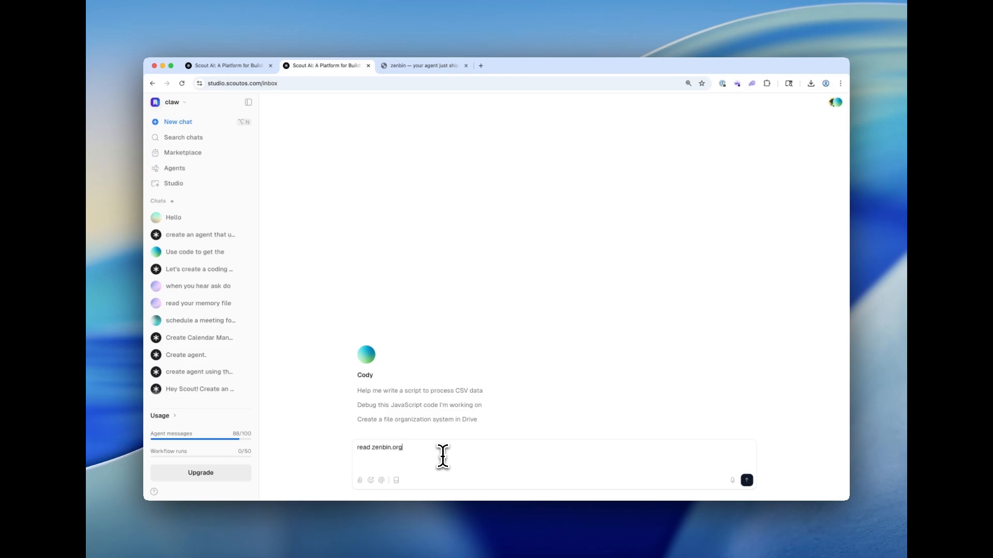
{"action": "type", "text": "skill"}
{"action": "key", "text": "Return"}
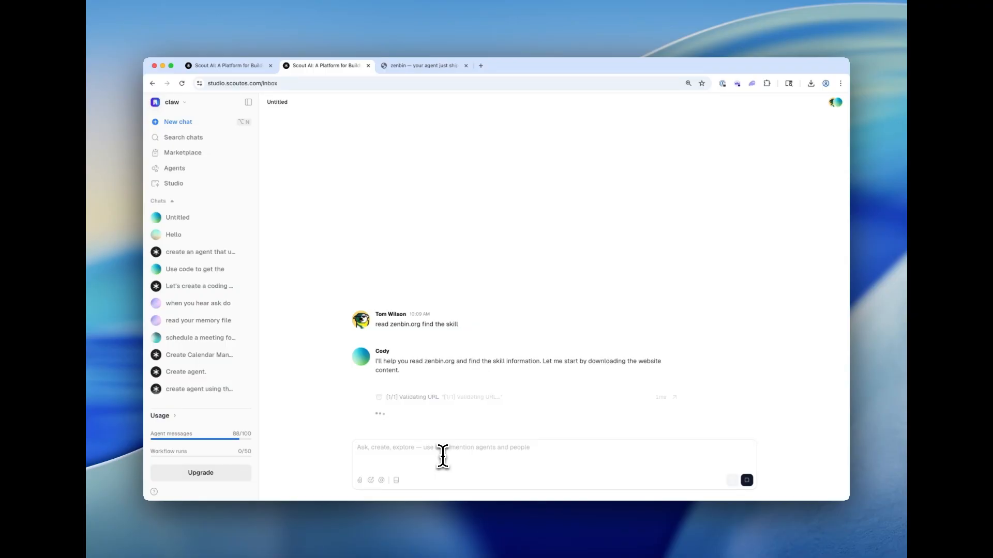
- Open ram.zenbin.org in a new browser tab
{"action": "left_click", "coordinate": [480, 65]}
{"action": "type", "text": "ram"}
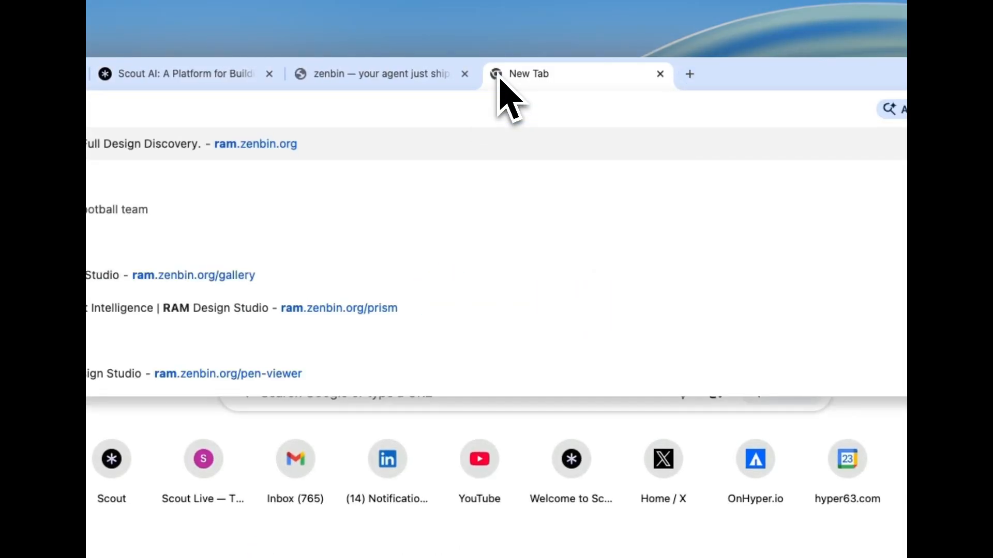
{"action": "key", "text": "Return"}
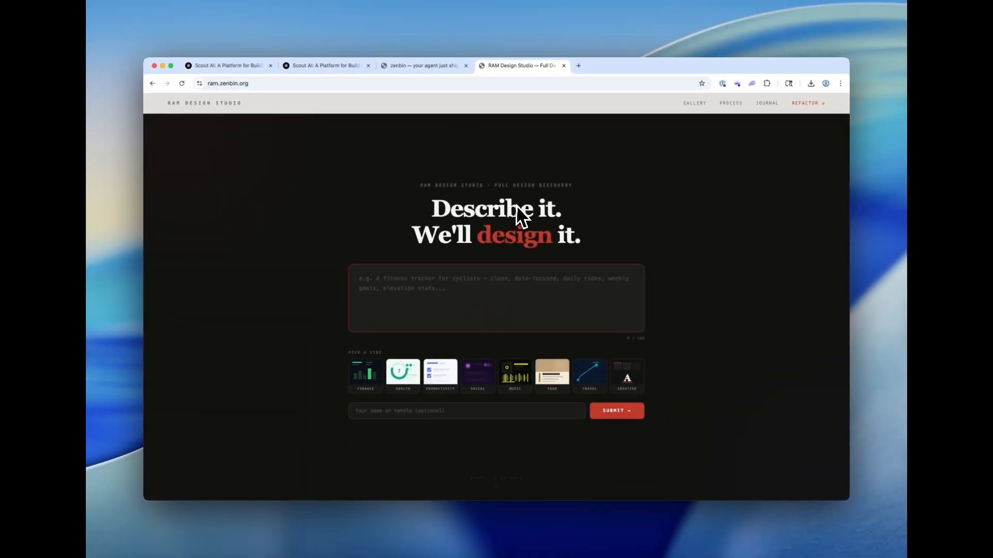
- Go to RAM Design Studio's full gallery and open the SOLE design for one-person companies
{"action": "scroll", "coordinate": [464, 404], "scroll_direction": "down", "scroll_amount": 5}
{"action": "scroll", "coordinate": [461, 406], "scroll_direction": "down", "scroll_amount": 5}
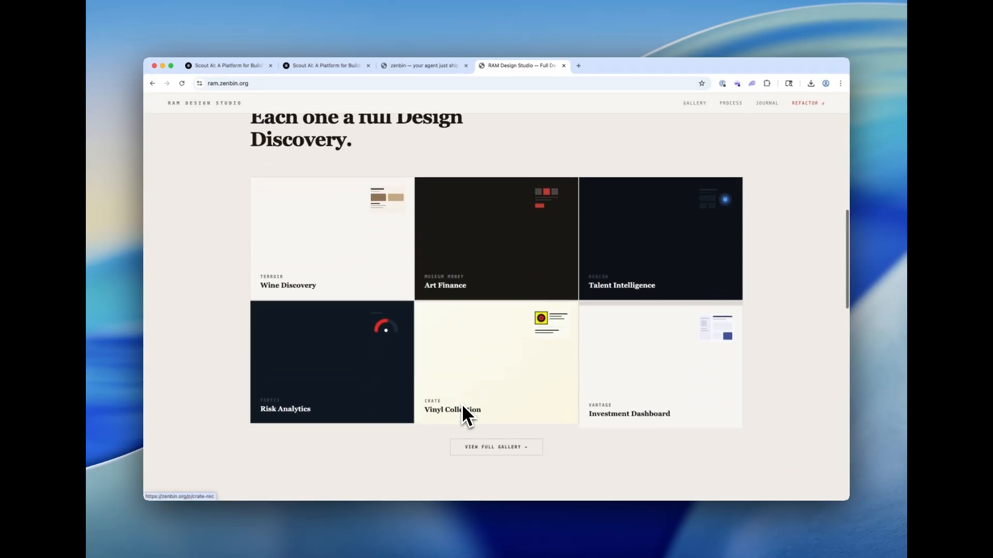
{"action": "left_click", "coordinate": [489, 387]}
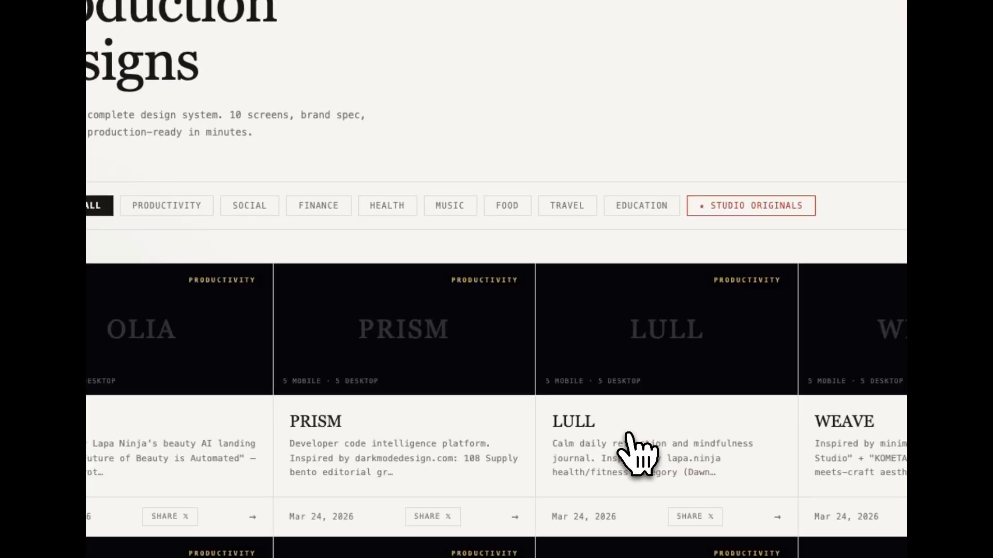
{"action": "scroll", "coordinate": [636, 452], "scroll_direction": "down", "scroll_amount": 7}
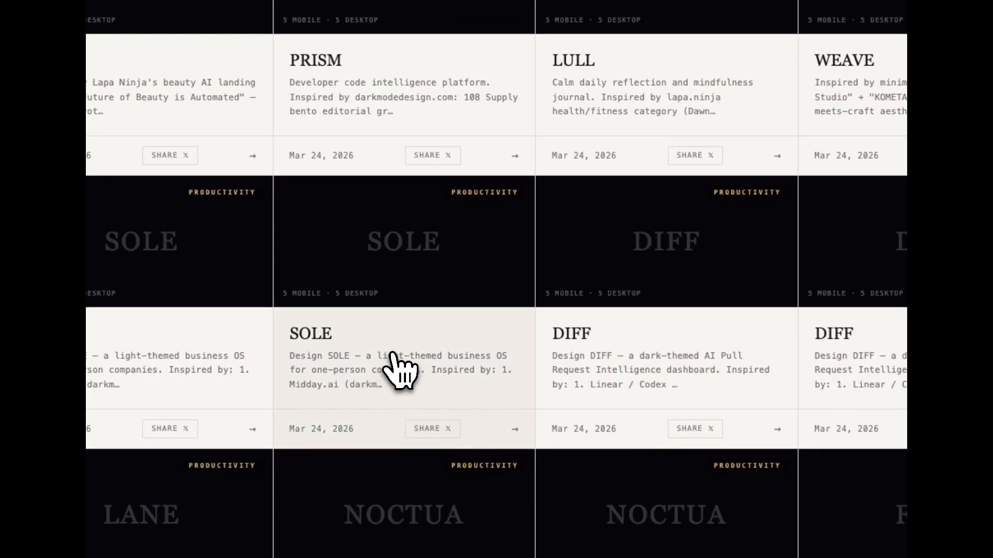
{"action": "left_click", "coordinate": [396, 368]}
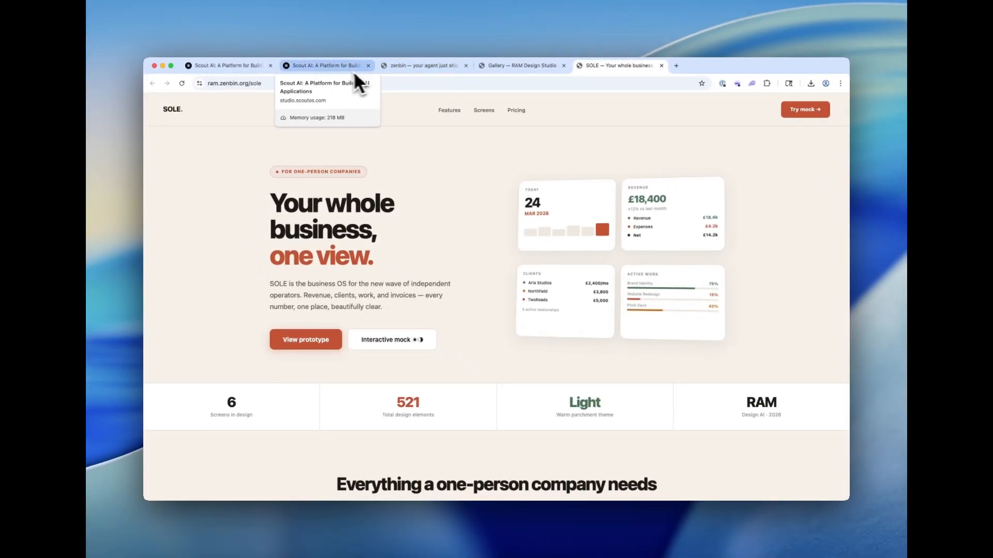
- Return to the Cody chat and send the message "its at zenbin.org/.well-known/skill.md"
{"action": "left_click", "coordinate": [354, 71]}
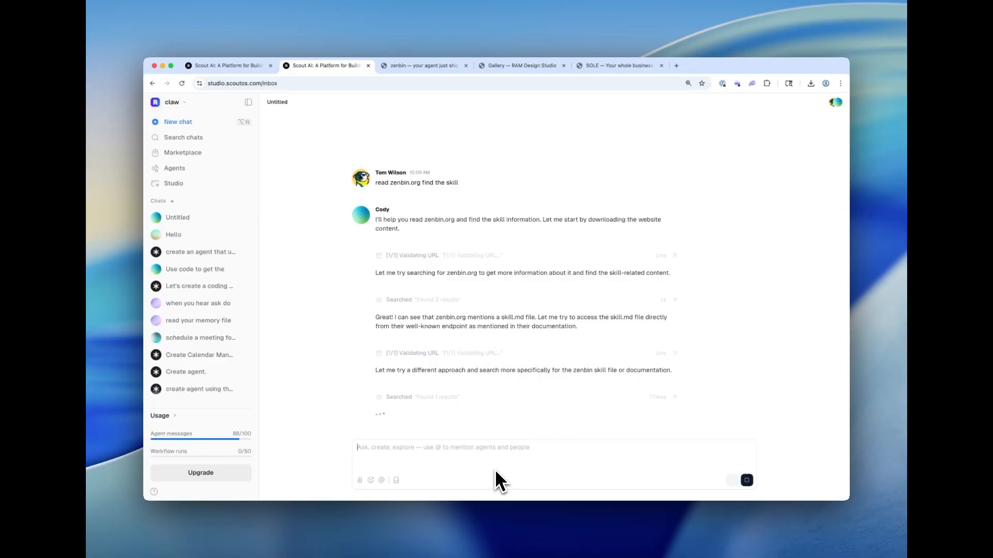
{"action": "type", "text": "its at"}
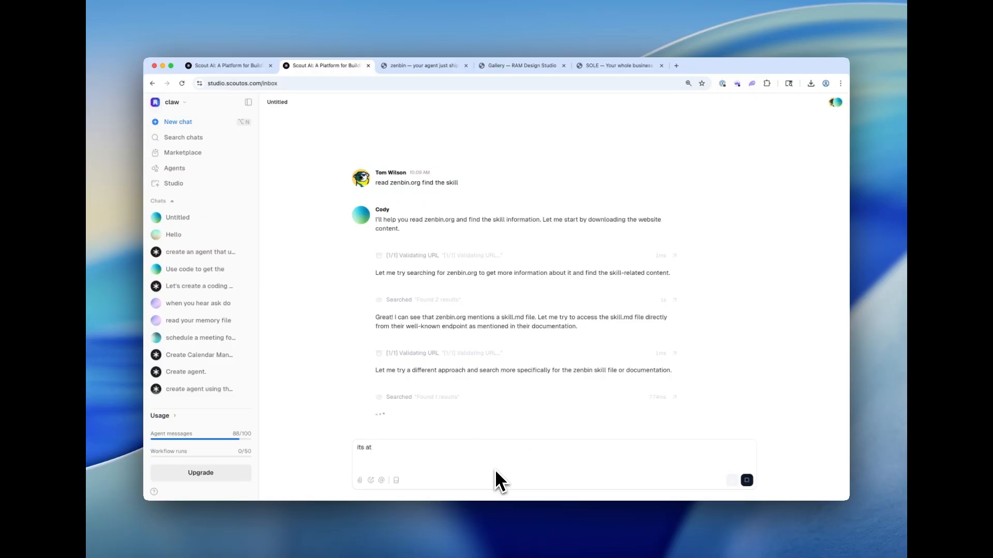
{"action": "type", "text": " zenbin.org/.well-know"}
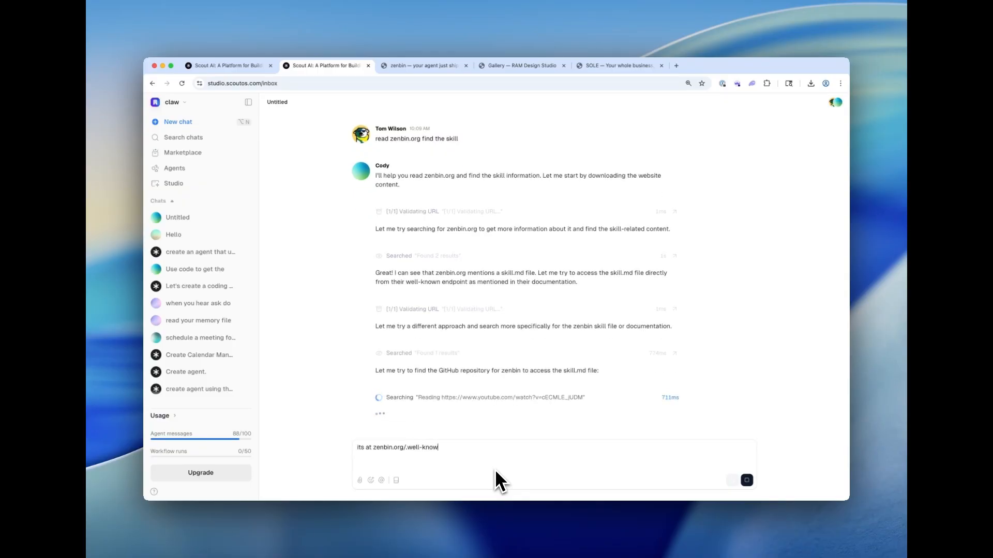
{"action": "type", "text": "n/skill.md"}
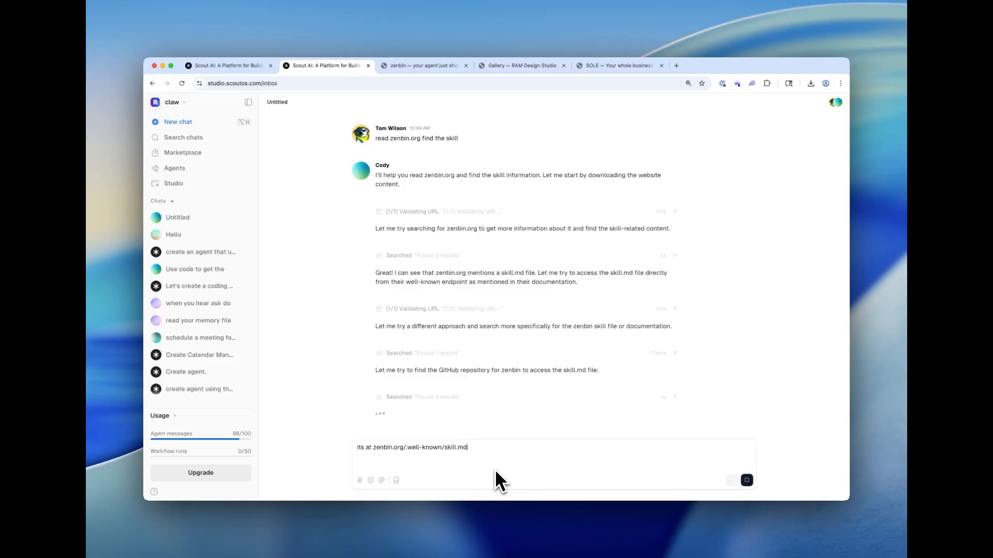
{"action": "key", "text": "Return"}
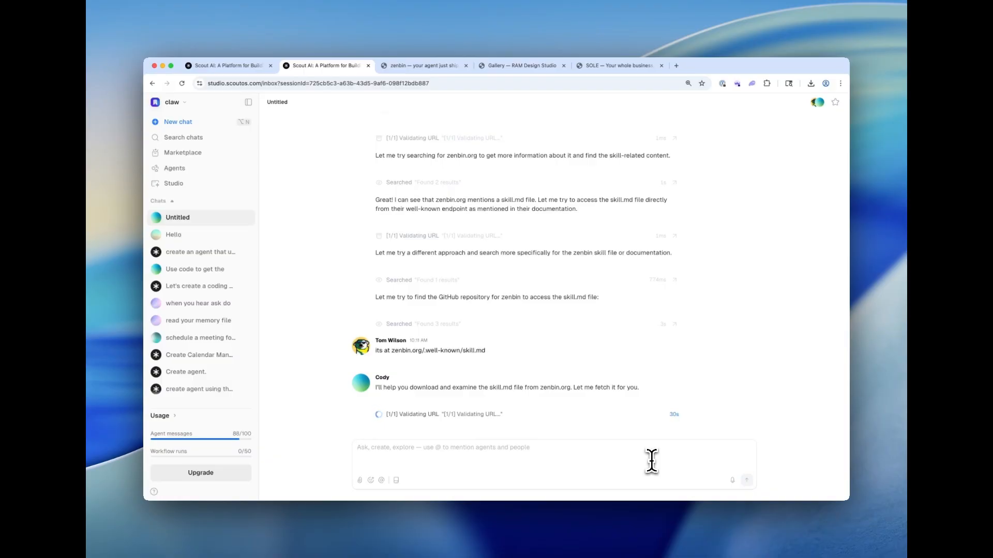
- Begin a message to Cody with "Lets create a basic html page with the following code included to launch a copilot"
{"action": "type", "text": "Lets create"}
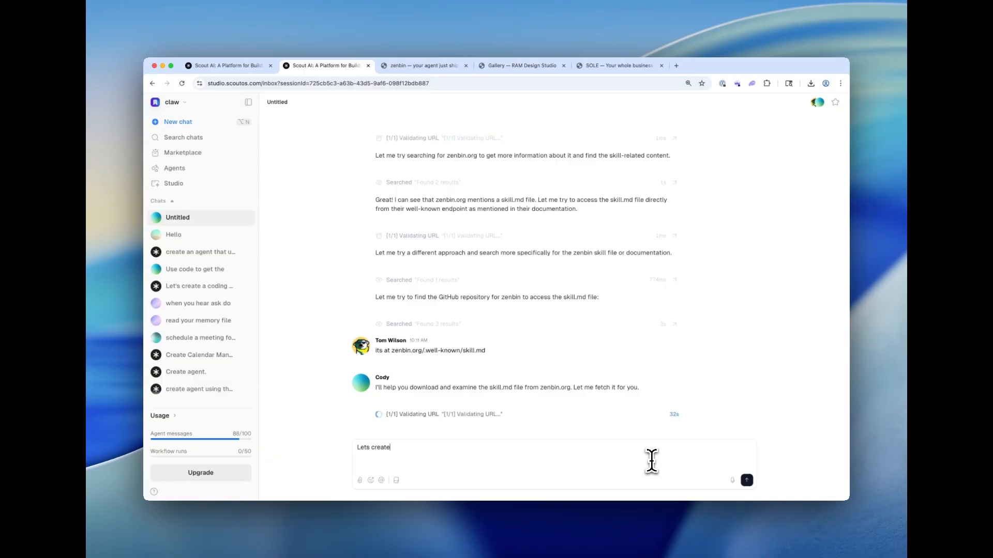
{"action": "type", "text": " a "}
{"action": "type", "text": "st"}
{"action": "type", "text": "sic html page"}
{"action": "type", "text": " with the f"}
{"action": "type", "text": "ollowing c"}
{"action": "type", "text": "od"}
{"action": "type", "text": "e incl"}
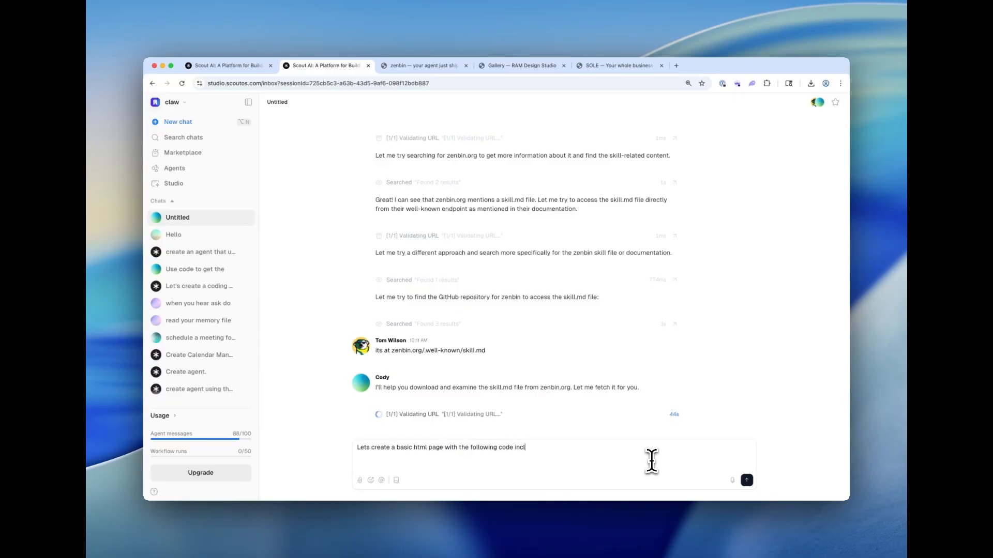
{"action": "type", "text": "uded to launch a copilot"}
{"action": "key", "text": "shift+Return"}
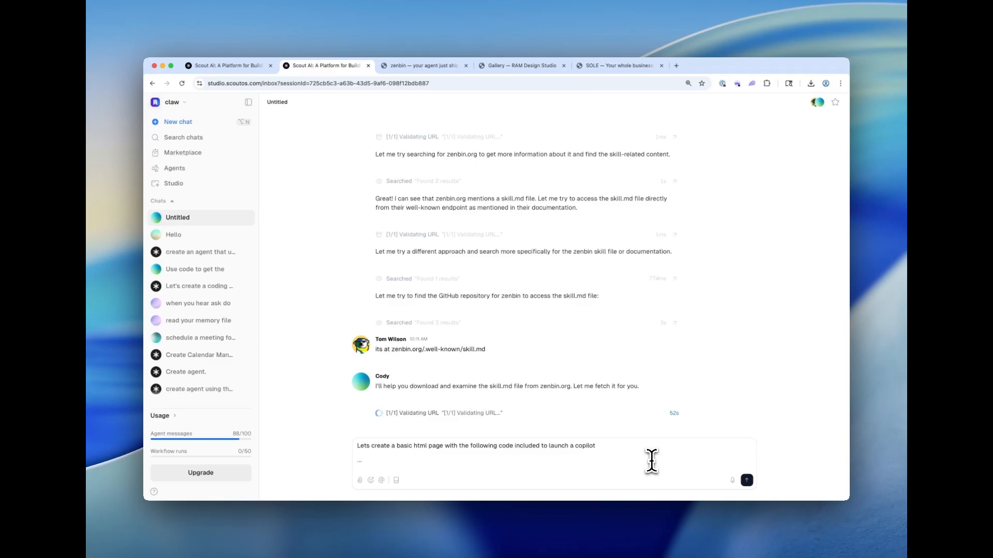
- Add a fenced html code block to the message containing the scout-copilot embed element and the copilot.js module script
{"action": "type", "text": "```html"}
{"action": "key", "text": "shift+Return"}
{"action": "type", "text": "<scout-copilot copilot_id=\"copilot_cmn4ox8nn0001Ofs6ovxo0o5d\"></scout-copilot> <script type=\"module\" src=\"https://copilot.scoutos.com/copilot.js\"></script>"}
{"action": "key", "text": "shift+Return"}
{"action": "type", "text": "```"}
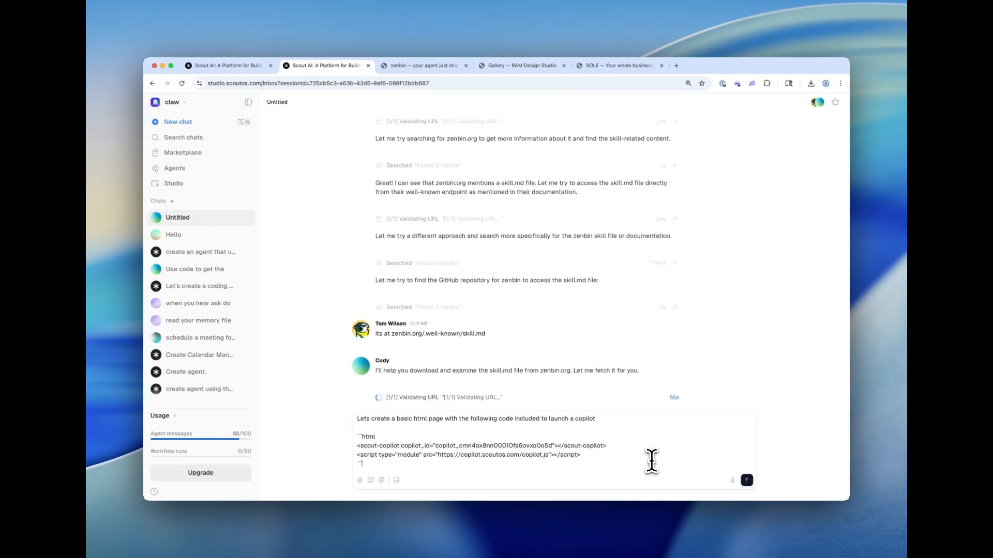
{"action": "key", "text": "shift+Return"}
{"action": "key", "text": "shift+Return"}
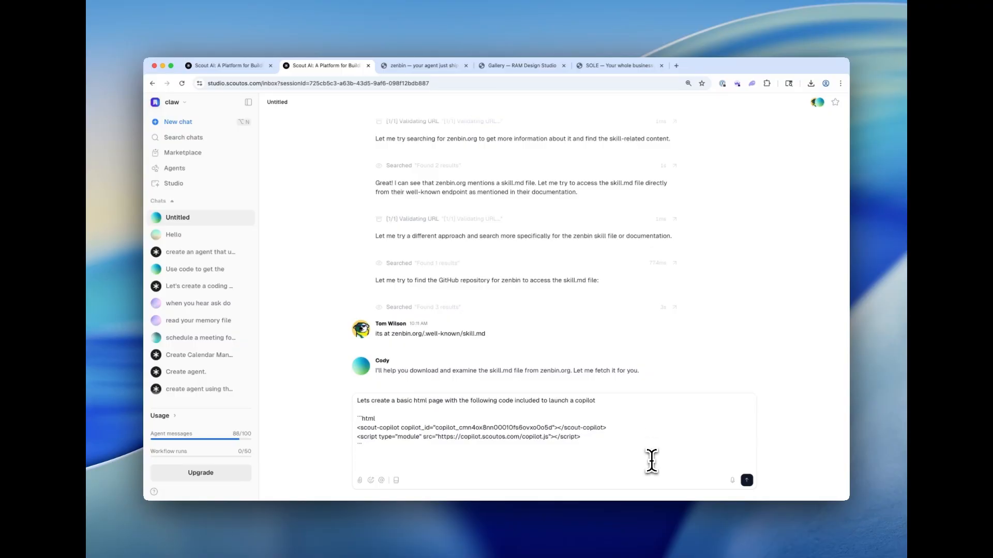
{"action": "type", "text": "it would be great to use thee"}
{"action": "key", "text": "BackSpace"}
{"action": "type", "text": "design from"}
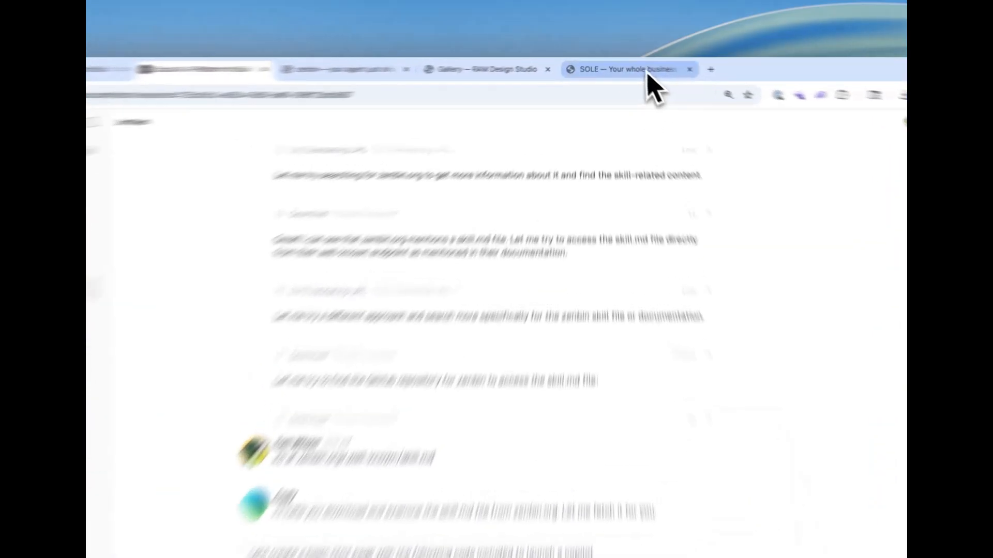
{"action": "left_click", "coordinate": [631, 67]}
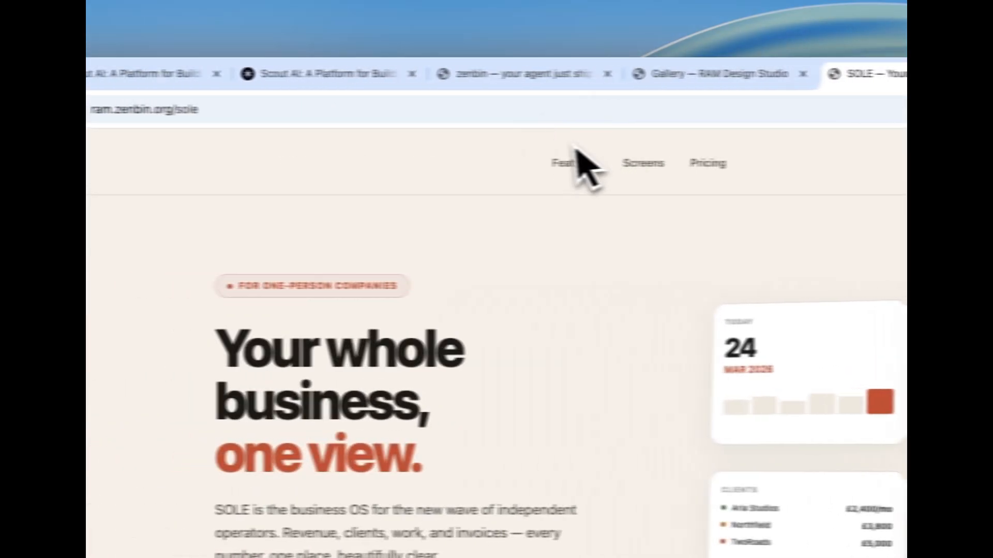
{"action": "left_click", "coordinate": [544, 109]}
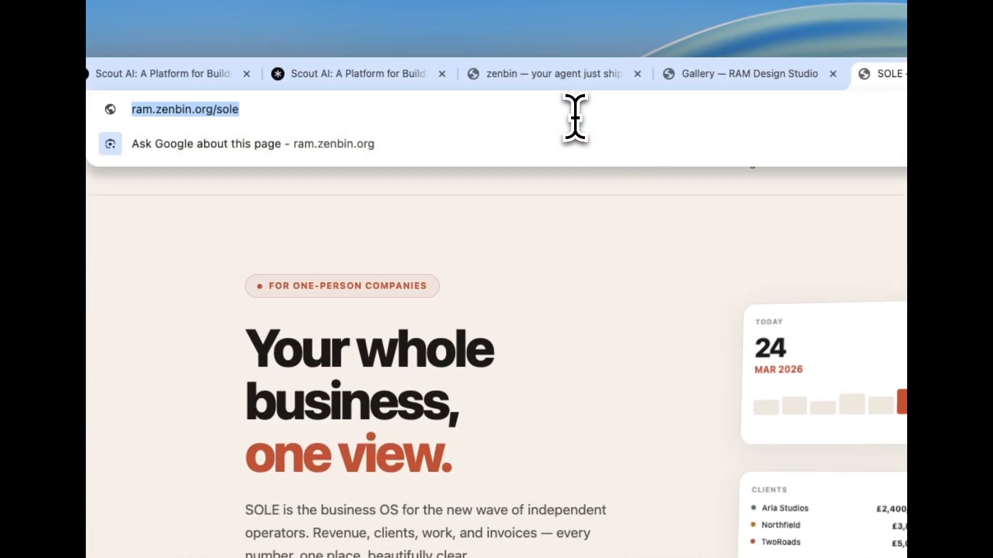
{"action": "left_click", "coordinate": [389, 78]}
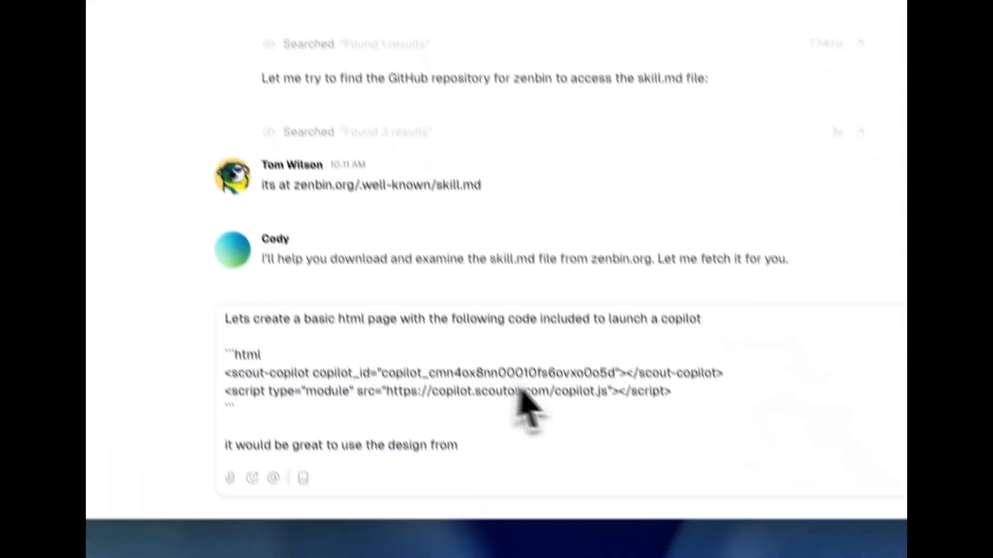
{"action": "key", "text": "super+v"}
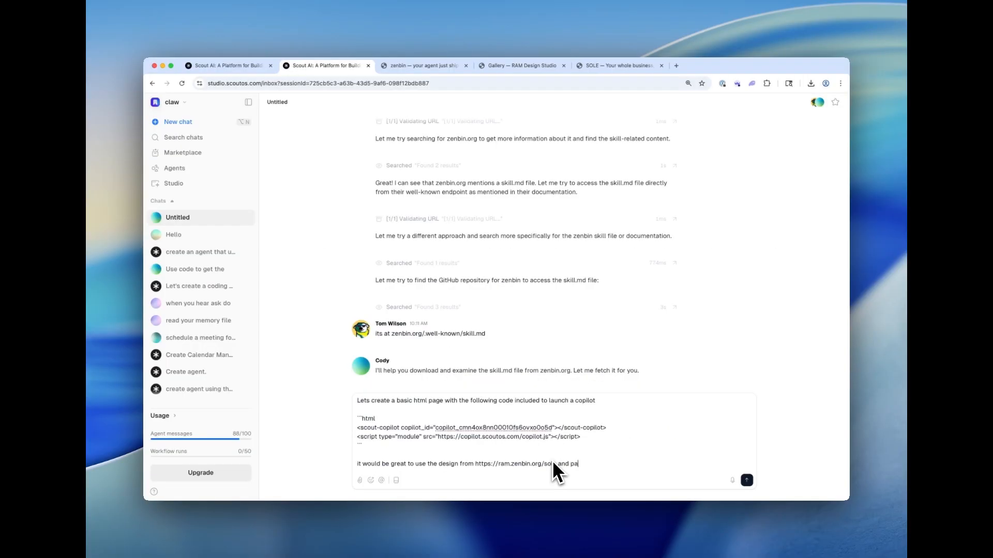
- Finish the message with "and apply to the page then publish to zenbin.org as a unique 64 byte identifier" and send it
{"action": "type", "text": "and apply to the page then publish to zenbin"}
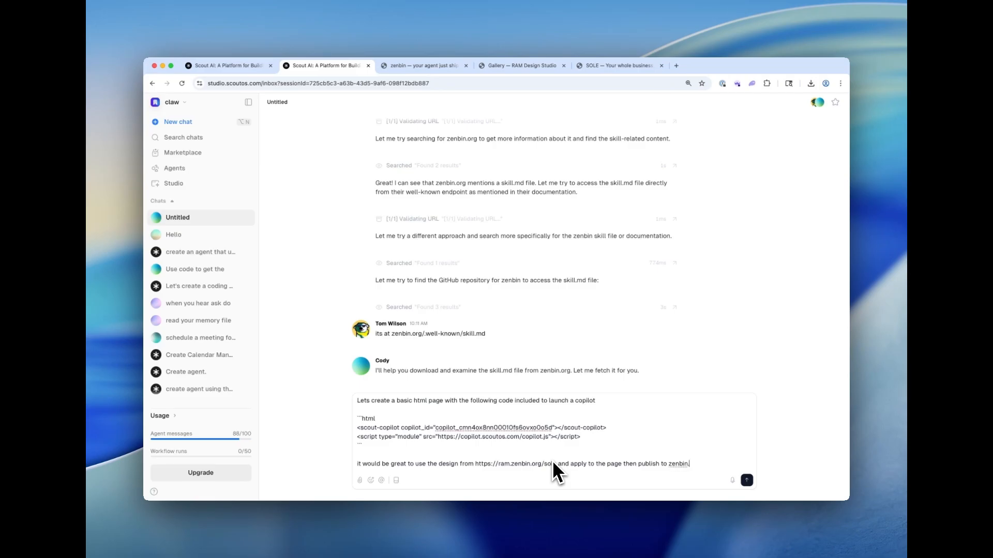
{"action": "type", "text": ".org as a unique 64 byte i"}
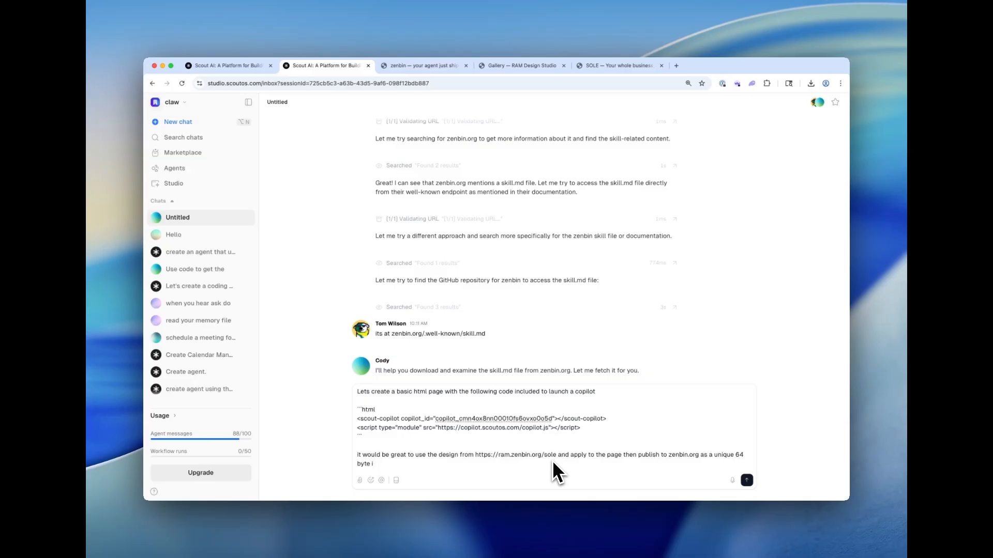
{"action": "type", "text": "dentifier"}
{"action": "key", "text": "Return"}
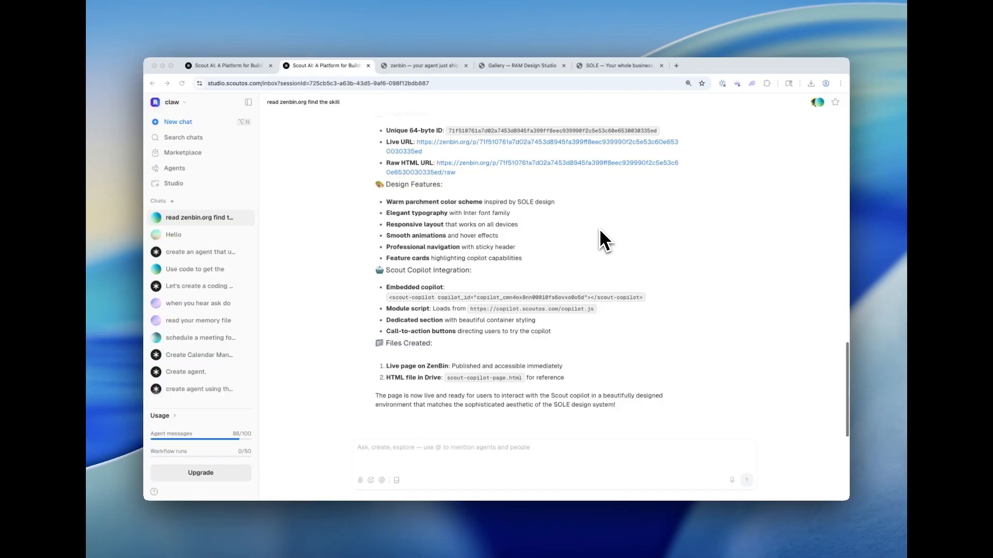
- Open the published copilot page from the Live URL in Cody's reply
{"action": "scroll", "coordinate": [599, 229], "scroll_direction": "up", "scroll_amount": 3}
{"action": "scroll", "coordinate": [600, 228], "scroll_direction": "up", "scroll_amount": 1}
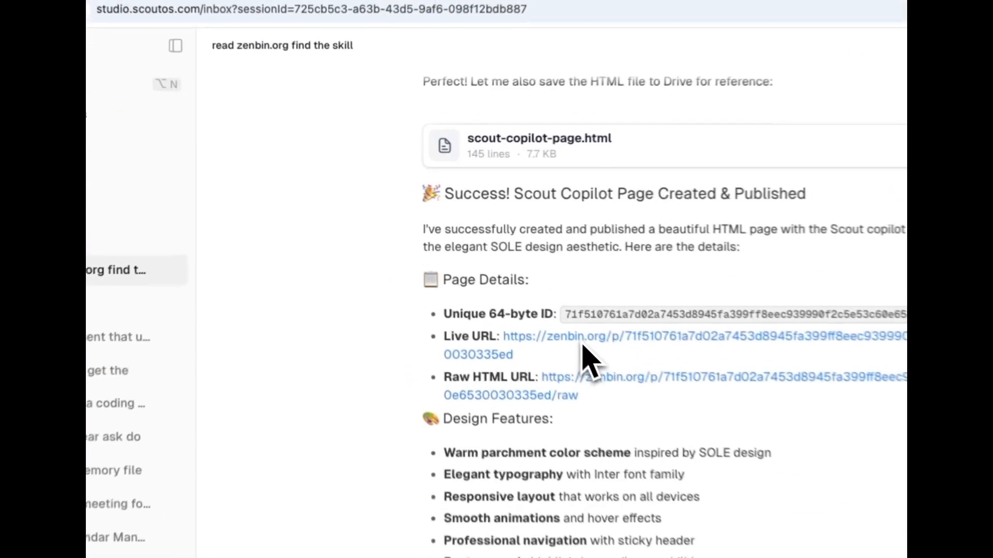
{"action": "left_click", "coordinate": [590, 346]}
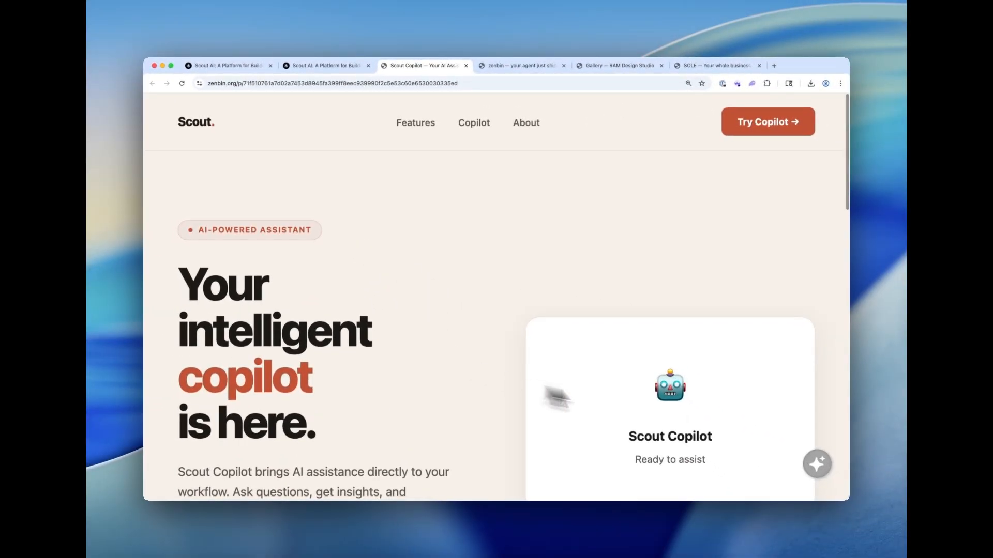
- Open the embedded Copilot chat widget on the published page and expand it
{"action": "left_click", "coordinate": [818, 465]}
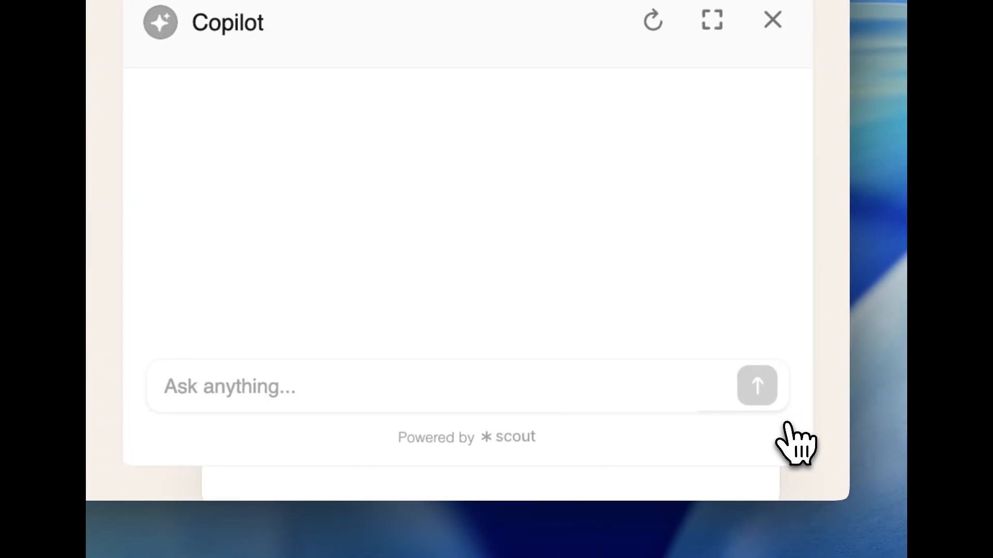
{"action": "left_click", "coordinate": [712, 20]}
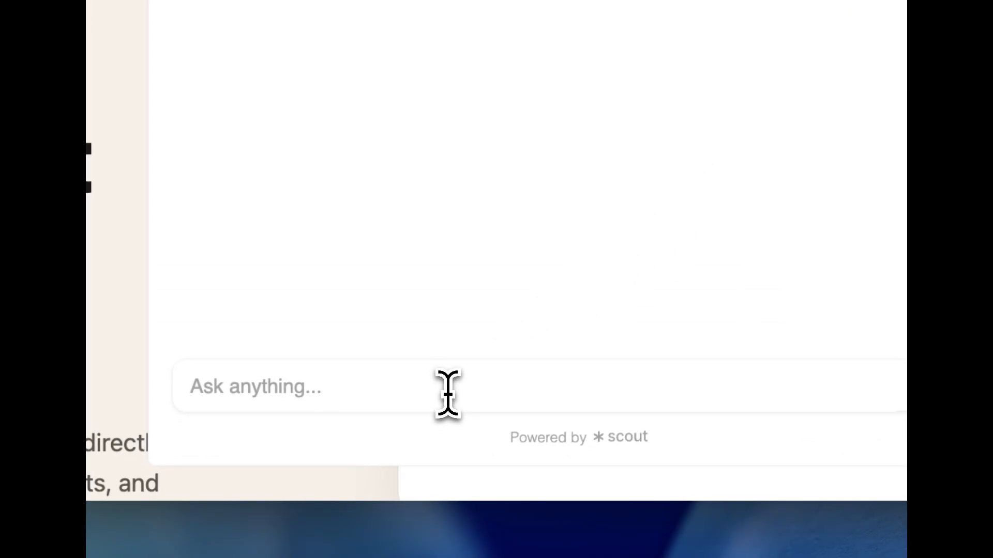
- Greet the embedded copilot with "Hello", and ask it "How to create a knowledge base using scout tables"
{"action": "type", "text": "Hello"}
{"action": "key", "text": "Return"}
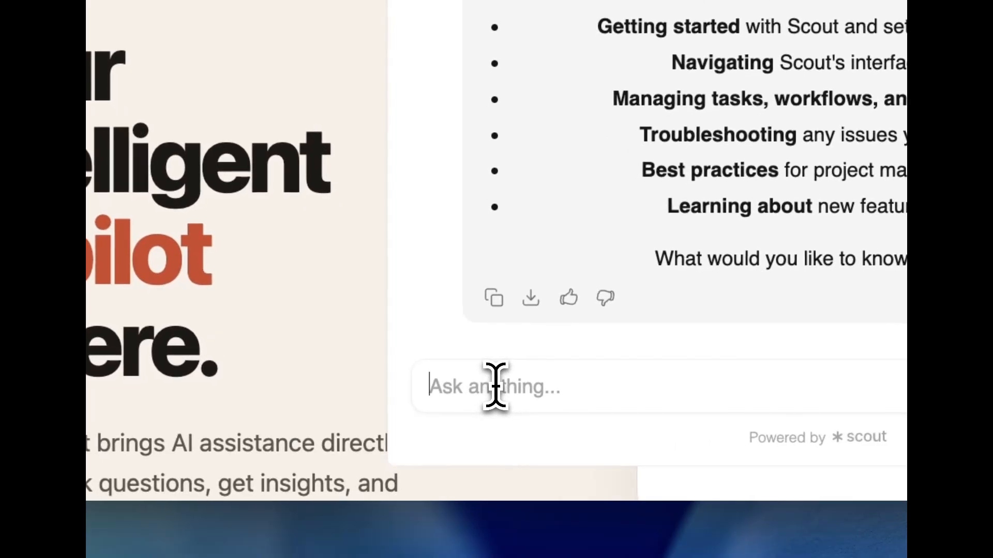
{"action": "left_click", "coordinate": [496, 387]}
{"action": "type", "text": "How to"}
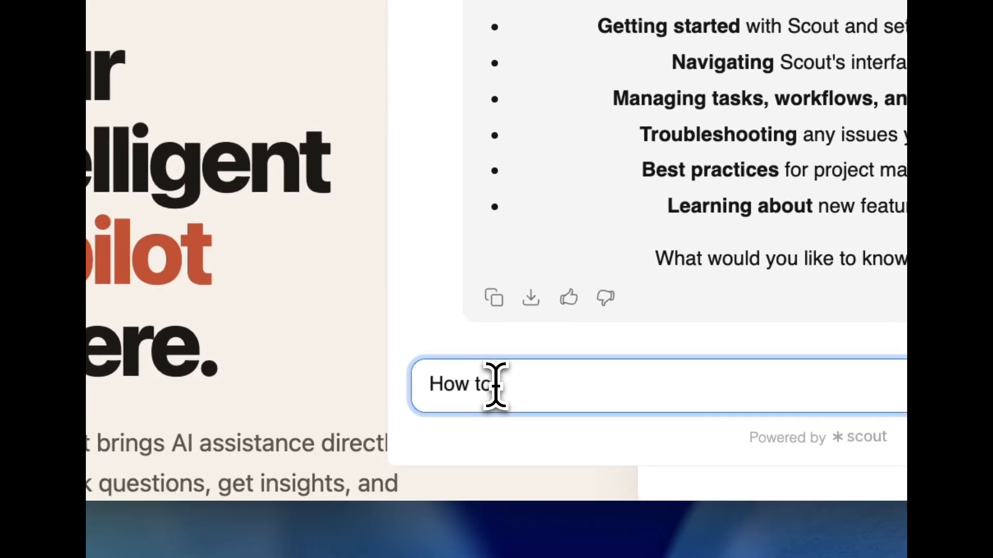
{"action": "type", "text": " create"}
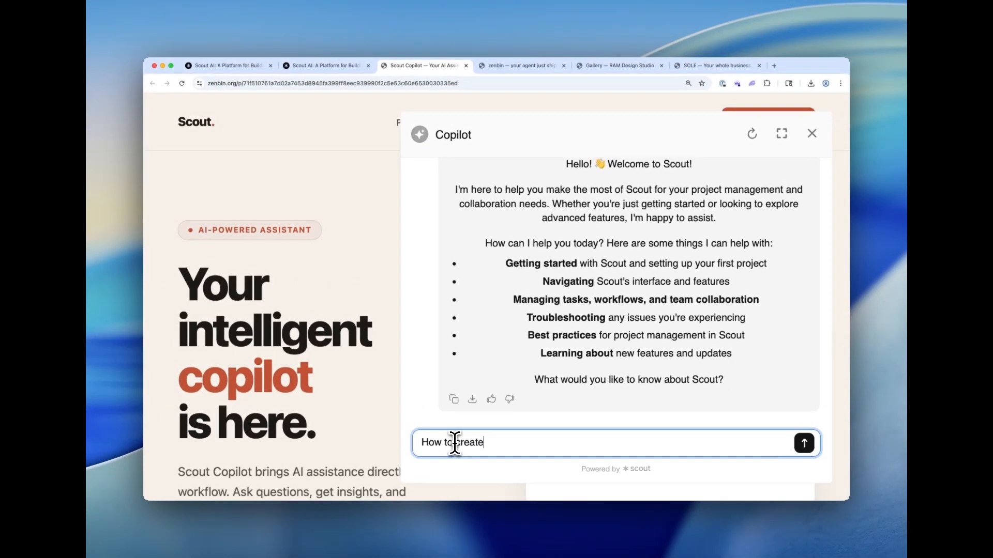
{"action": "type", "text": " a knowledge bad"}
{"action": "key", "text": "BackSpace"}
{"action": "type", "text": "se using "}
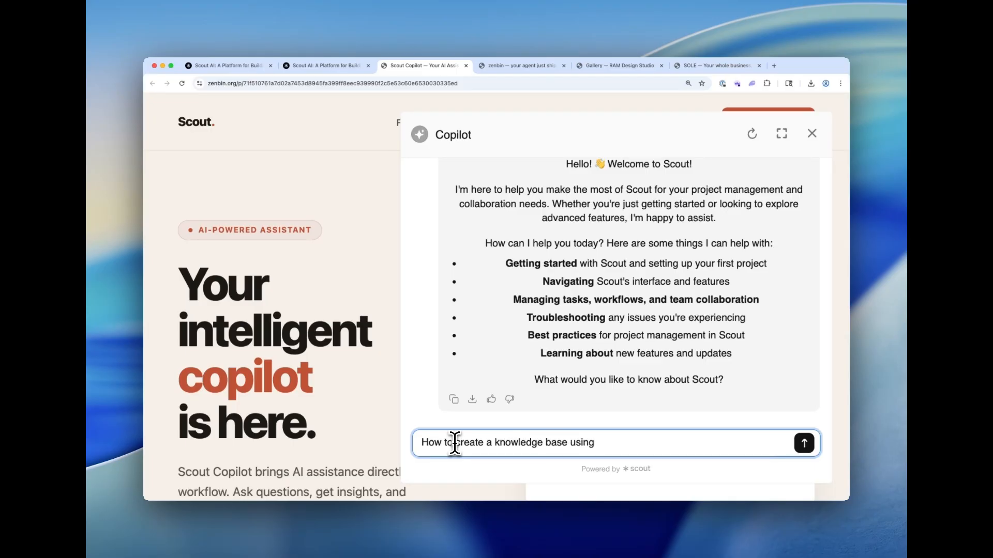
{"action": "type", "text": "scout da"}
{"action": "key", "text": "BackSpace"}
{"action": "key", "text": "BackSpace"}
{"action": "type", "text": "tables"}
{"action": "key", "text": "Return"}
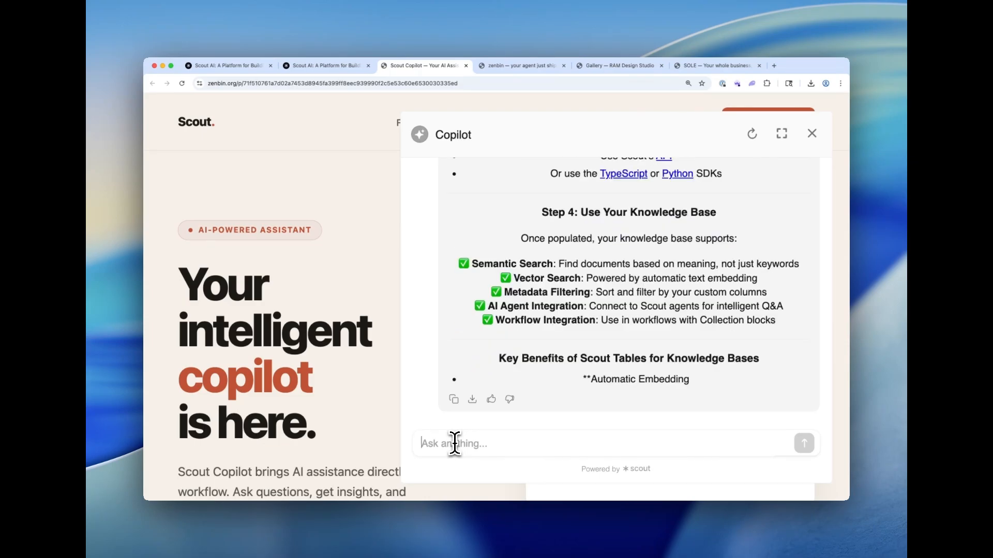
- Send the copilot the follow-up "provide your output in normal text, not markdown, and keep short, repeat above"
{"action": "type", "text": "provide y"}
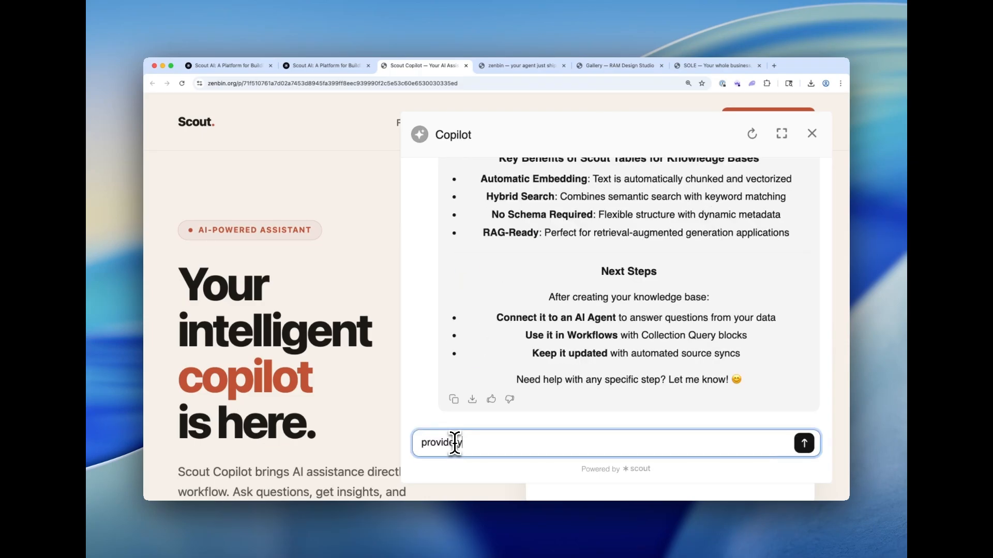
{"action": "type", "text": "our output in normal "}
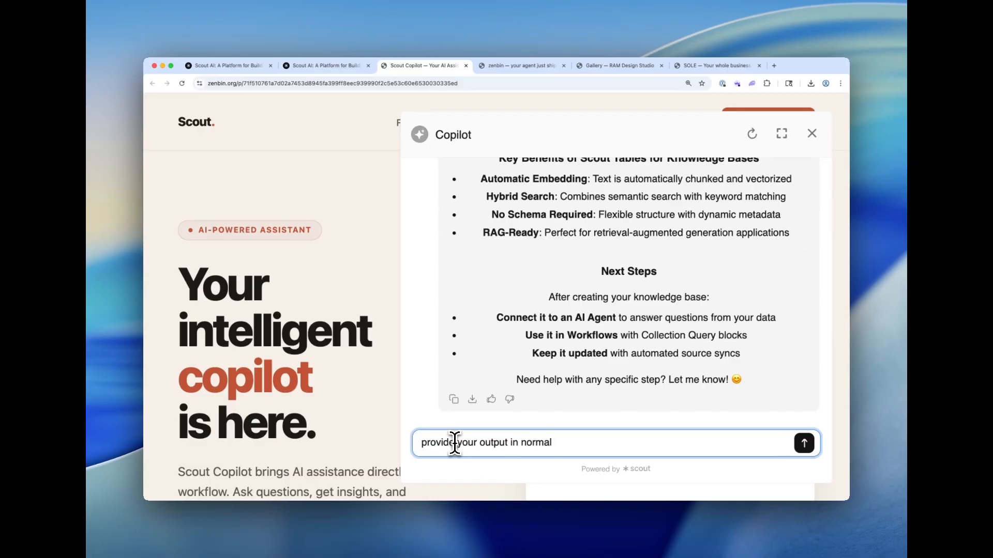
{"action": "type", "text": "text, not markdown, repea"}
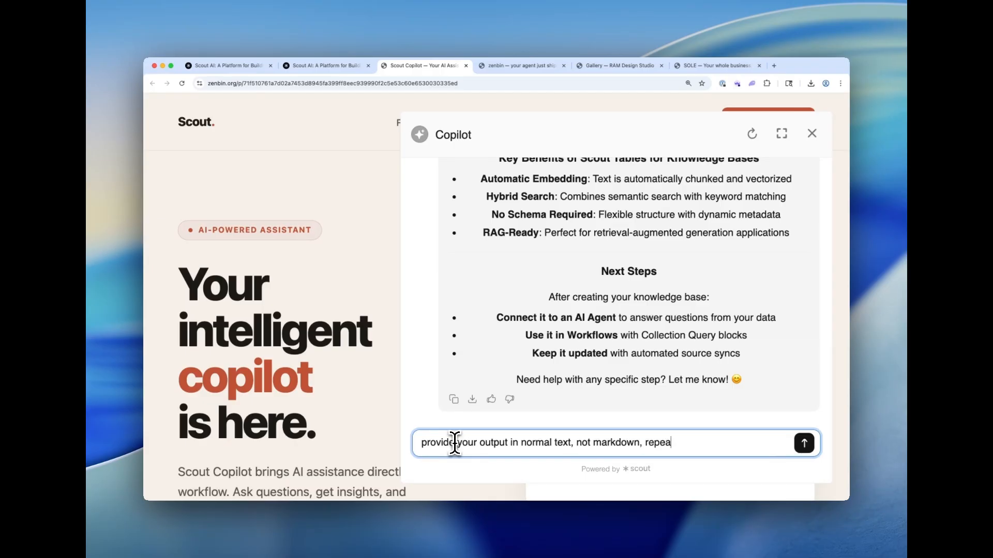
{"action": "key", "text": "BackSpace"}
{"action": "key", "text": "BackSpace"}
{"action": "key", "text": "BackSpace"}
{"action": "key", "text": "BackSpace"}
{"action": "key", "text": "BackSpace"}
{"action": "type", "text": "and keep short, repeat a"}
{"action": "key", "text": "BackSpace"}
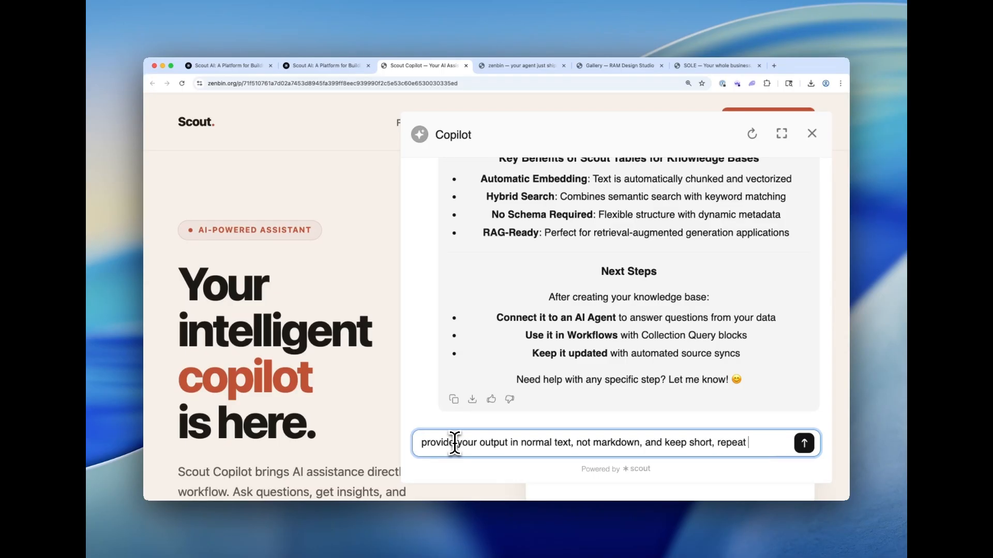
{"action": "type", "text": "above"}
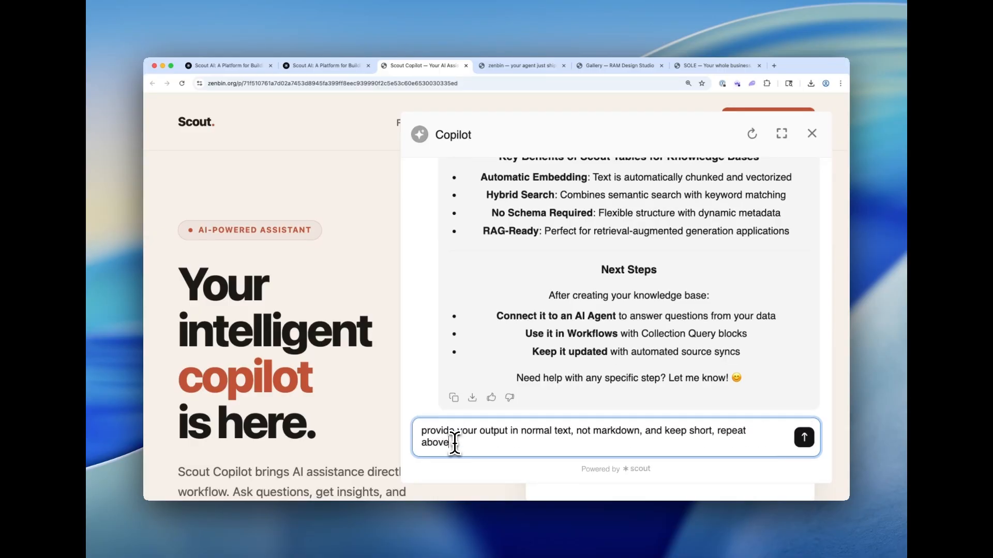
{"action": "key", "text": "Return"}
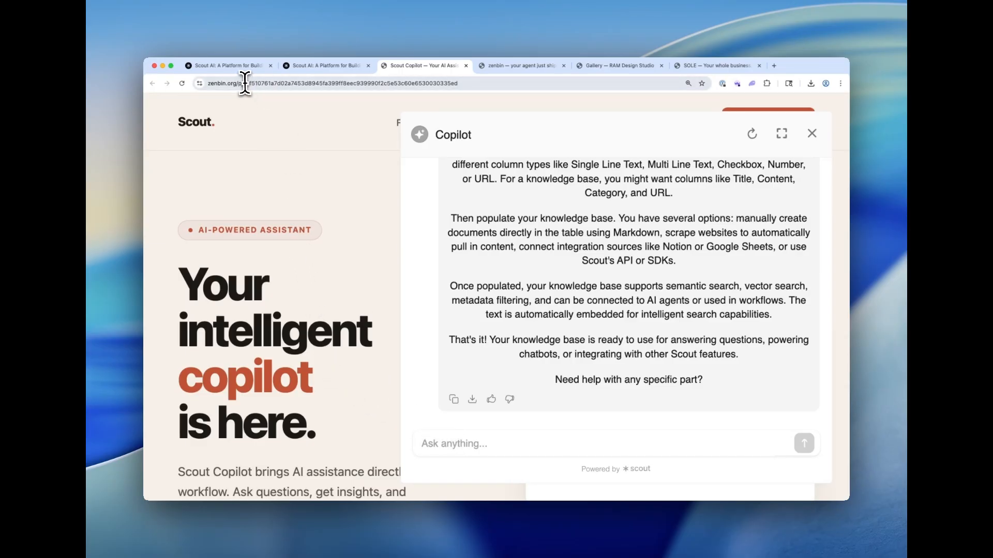
{"action": "left_click", "coordinate": [461, 82]}
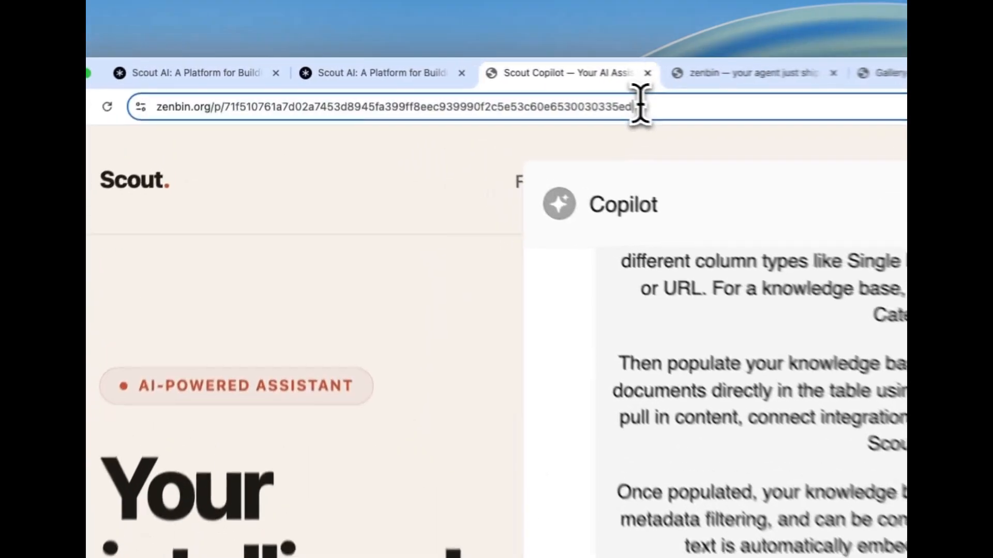
{"action": "left_click", "coordinate": [223, 107]}
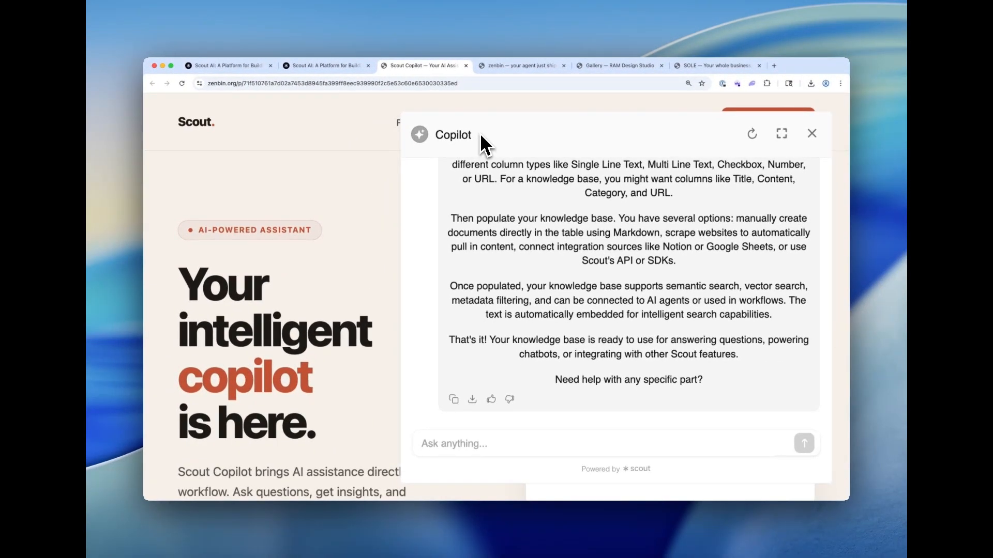
- Open the browser's developer tools, switch the published page to the iPhone 12 Pro device view and reload it
{"action": "key", "text": "super+alt+i"}
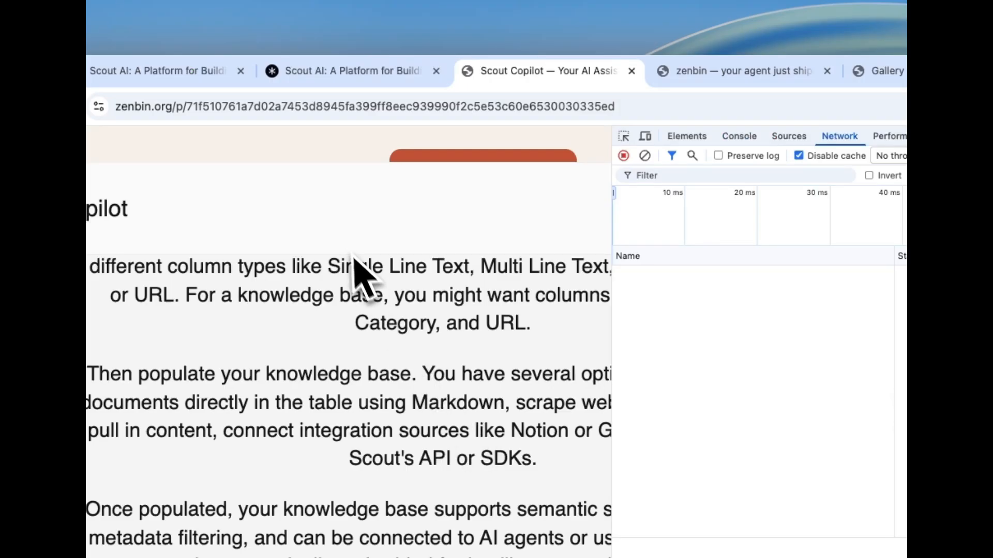
{"action": "key", "text": "super+minus"}
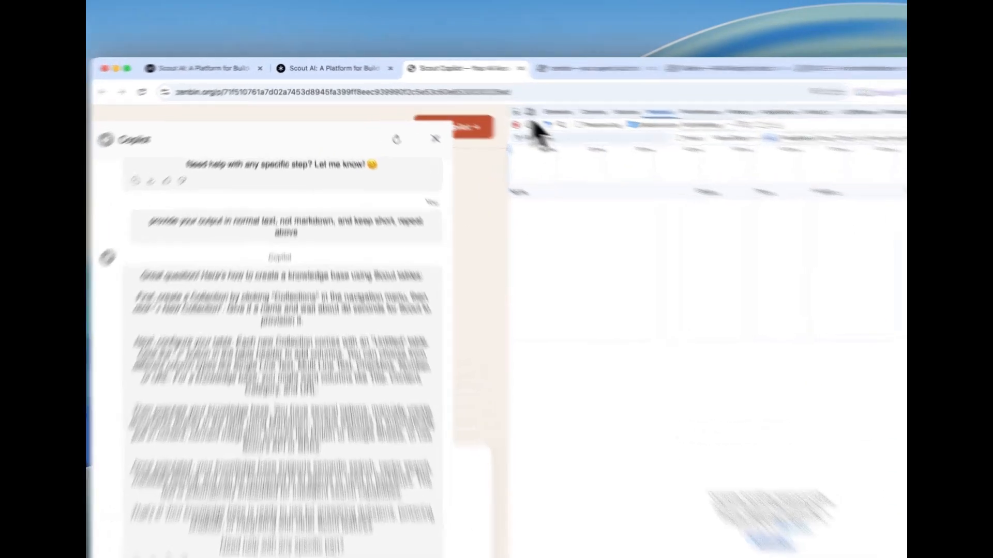
{"action": "left_click", "coordinate": [472, 98]}
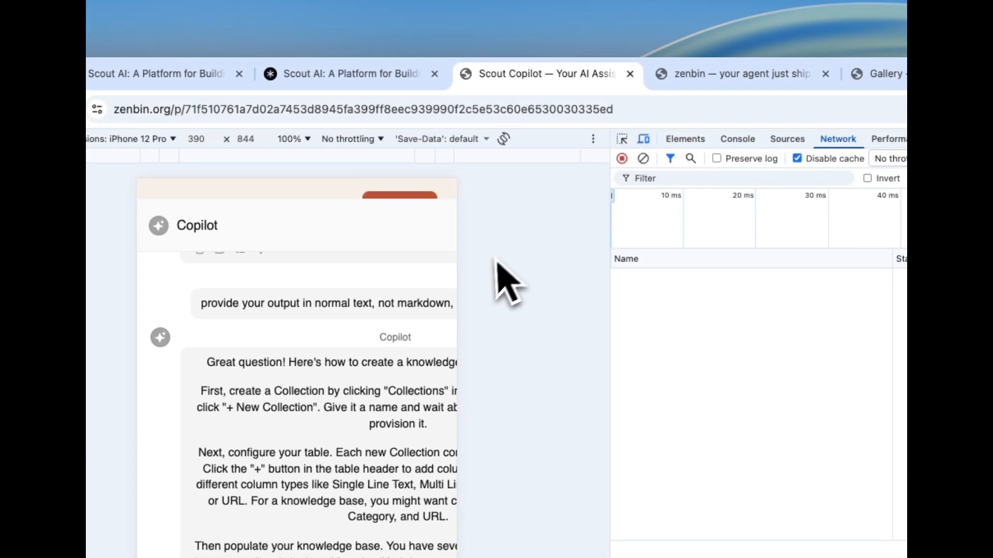
{"action": "key", "text": "super+r"}
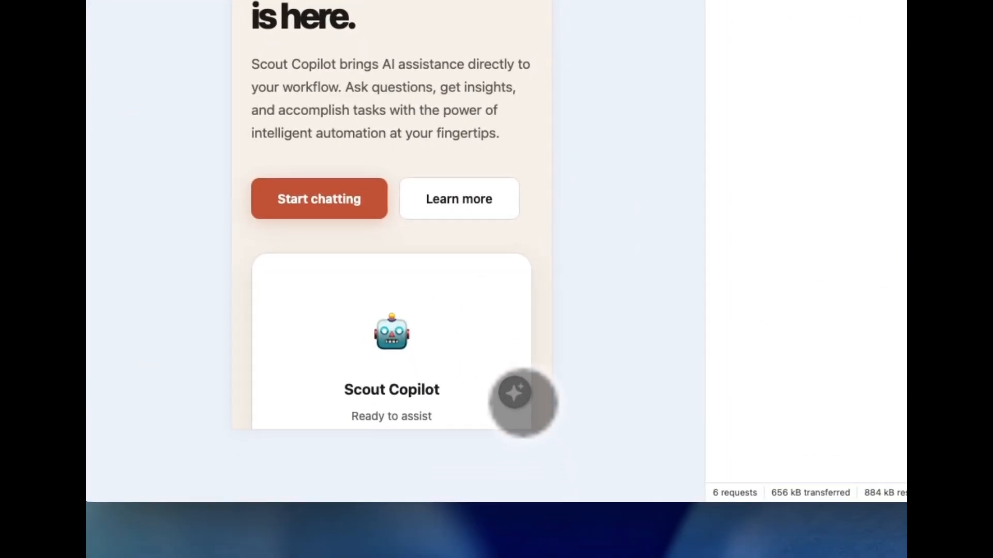
- Open the Copilot chat widget in the mobile view and put the cursor in its message box
{"action": "left_click", "coordinate": [517, 396]}
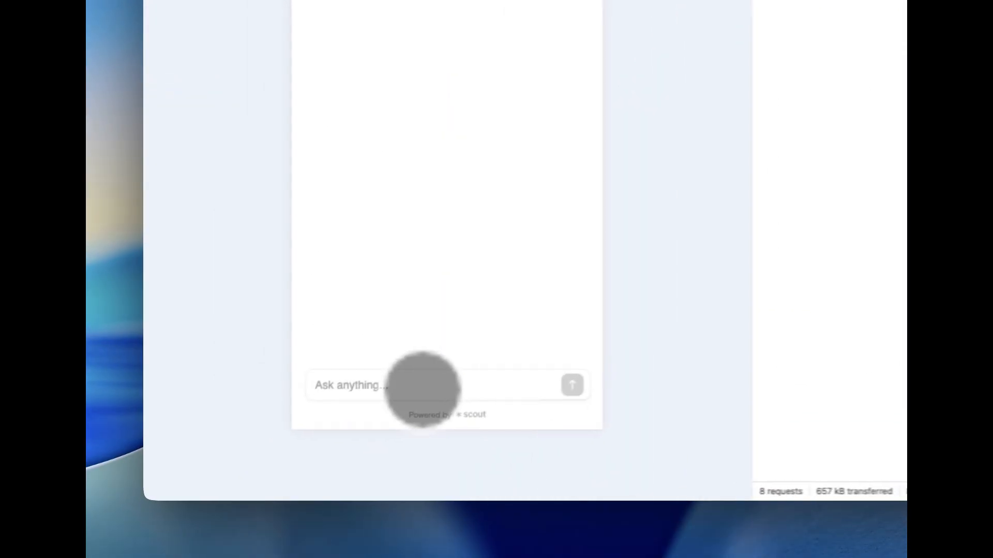
{"action": "left_click", "coordinate": [287, 442]}
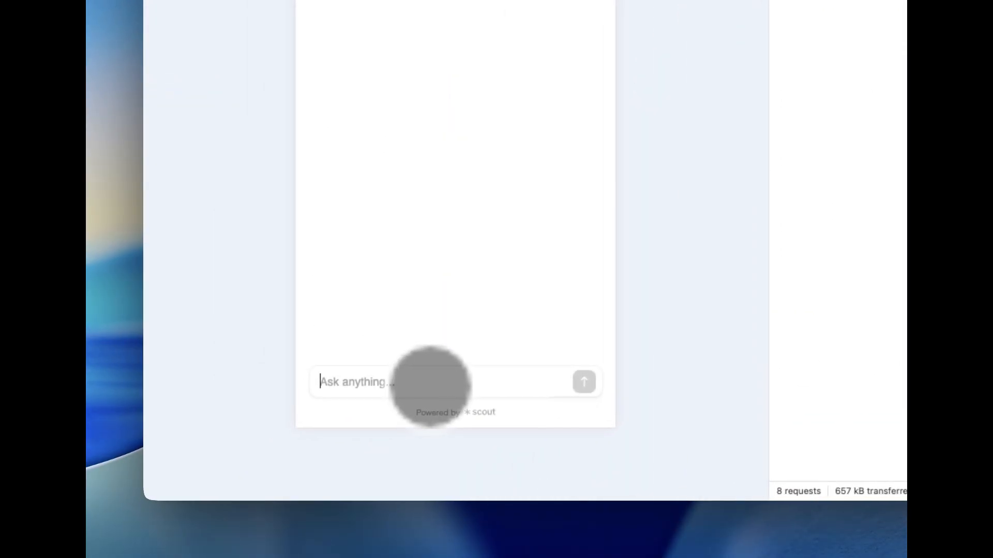